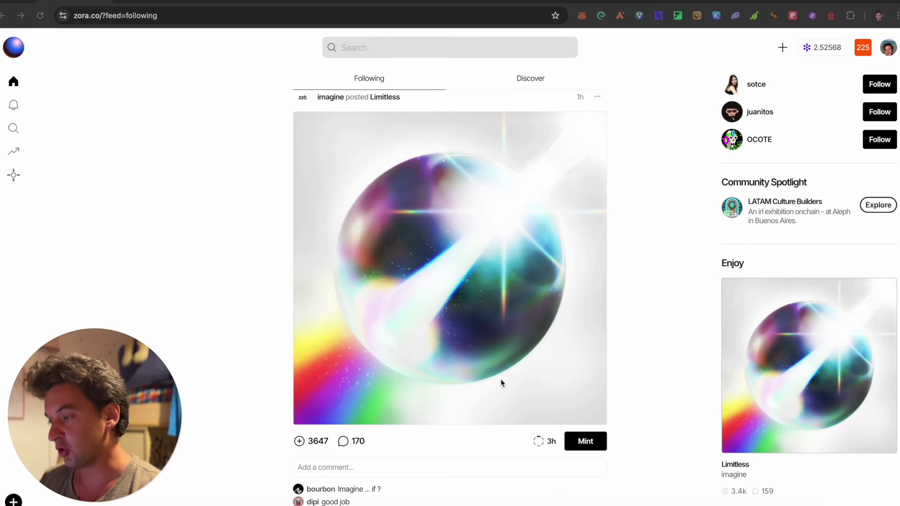
- Open the Limitless post's mint dialog and choose Arbitrum One as the payment network
left_click(481, 320)
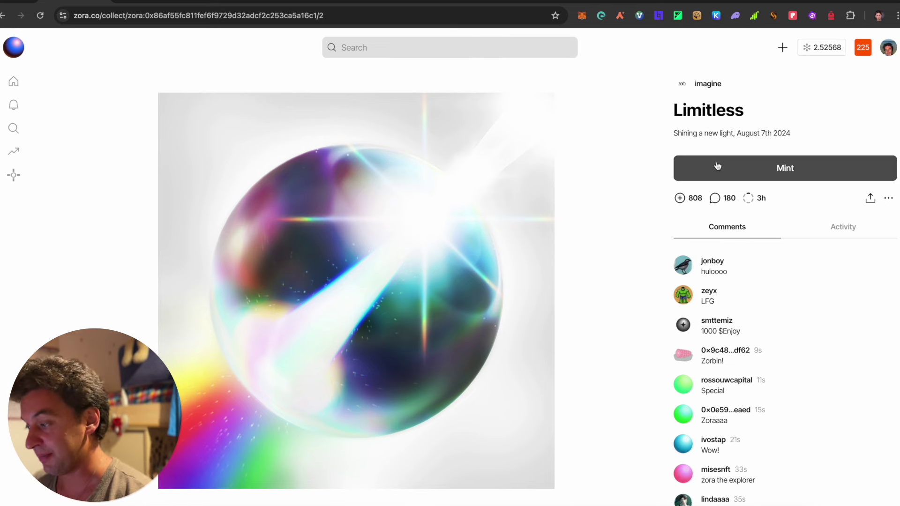
left_click(717, 166)
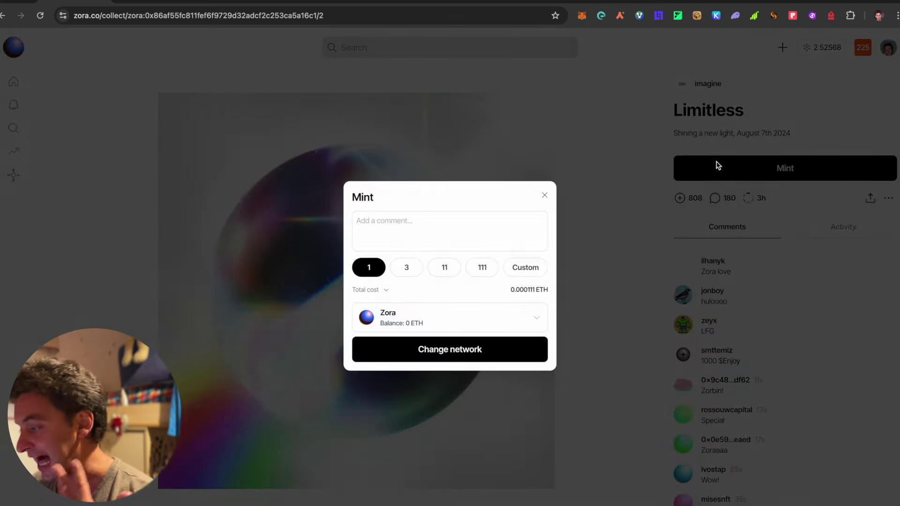
left_click(535, 312)
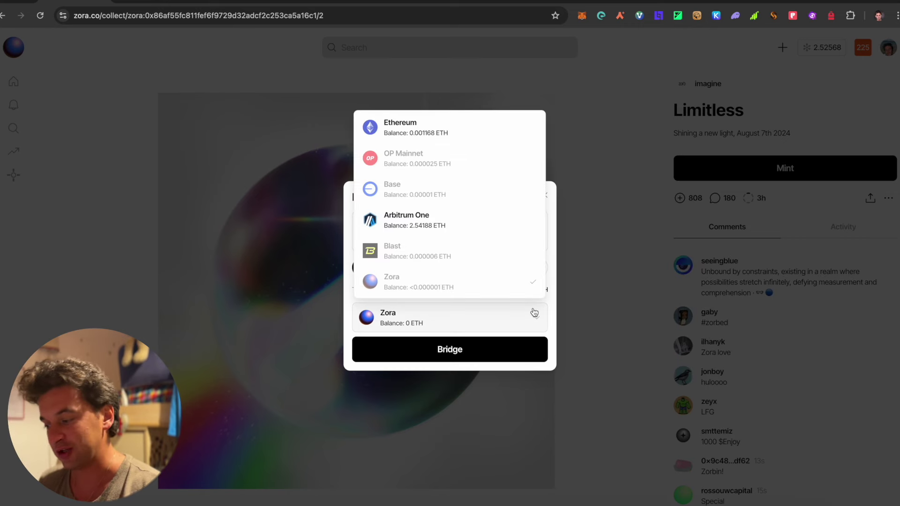
left_click(499, 234)
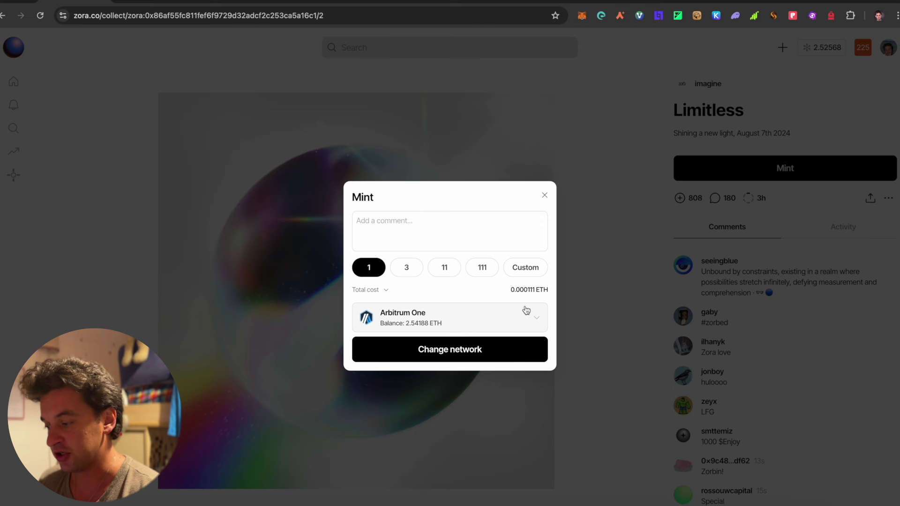
- Switch the wallet to Arbitrum One, confirm minting one Limitless, then start a new tab
left_click(488, 356)
left_click(855, 282)
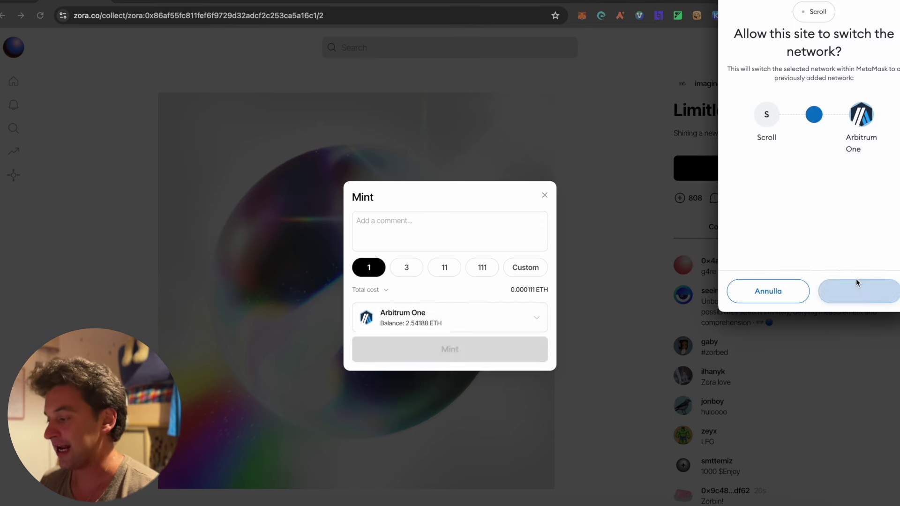
left_click(497, 359)
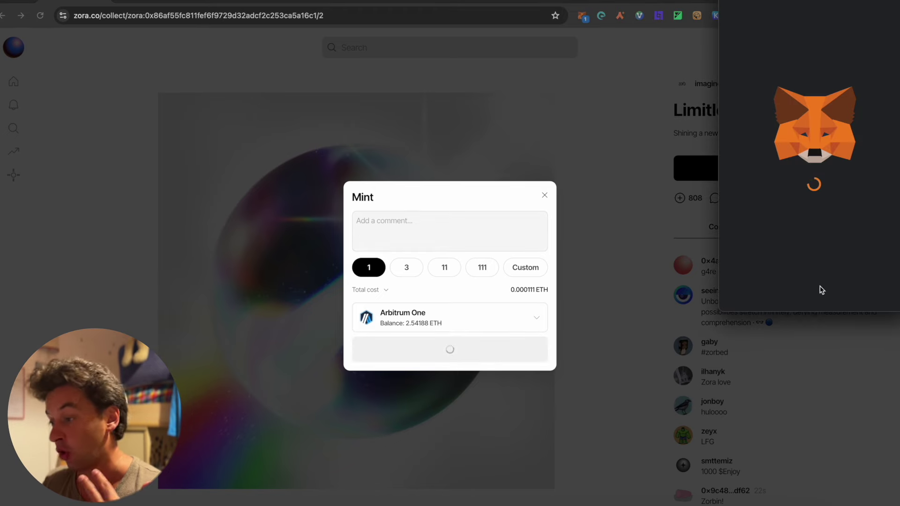
left_click(847, 299)
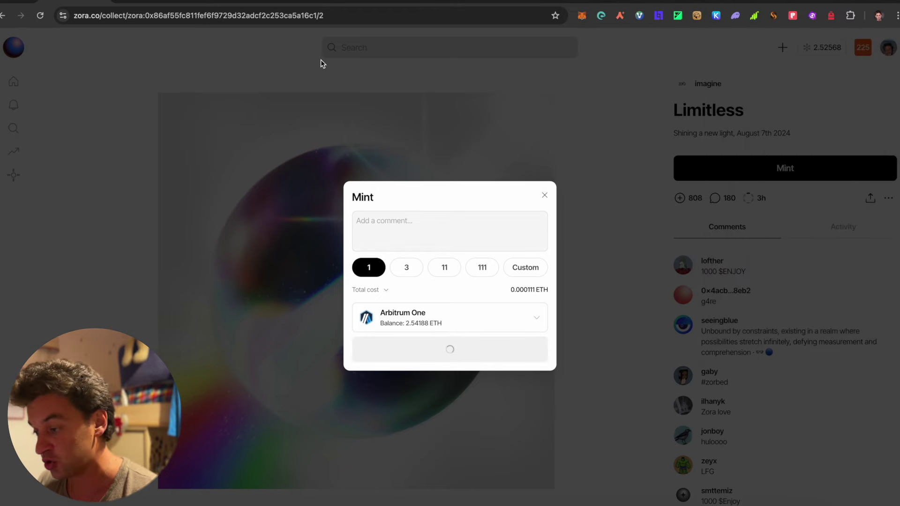
key("super+t")
type("t")
key("BackSpace")
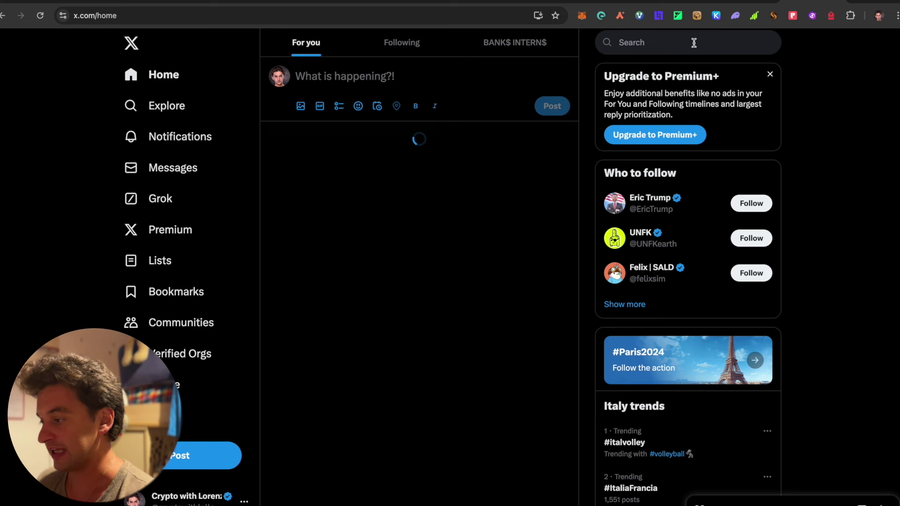
left_click(694, 43)
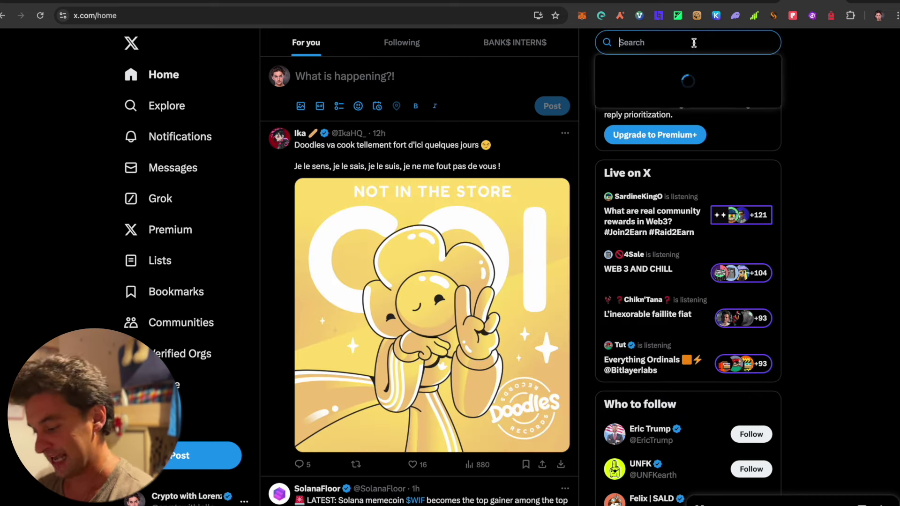
type("zora")
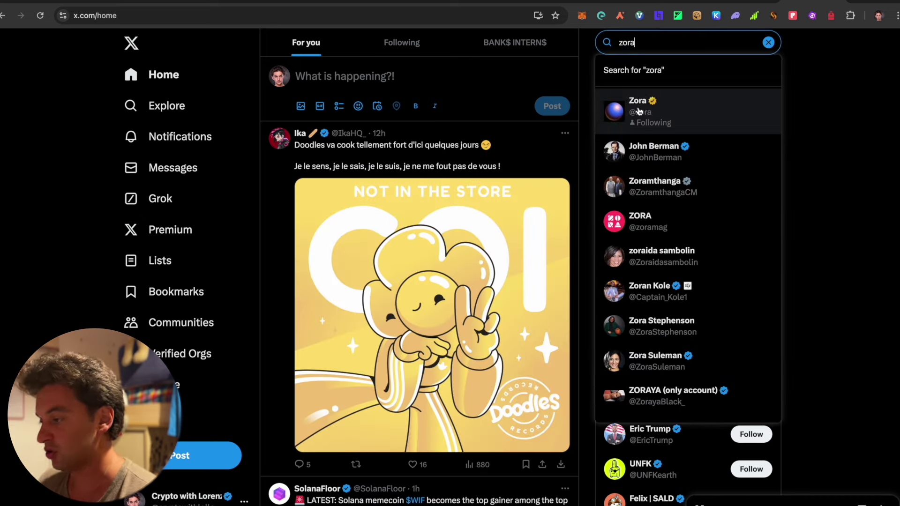
left_click(639, 111)
scroll(409, 242, "down", 5)
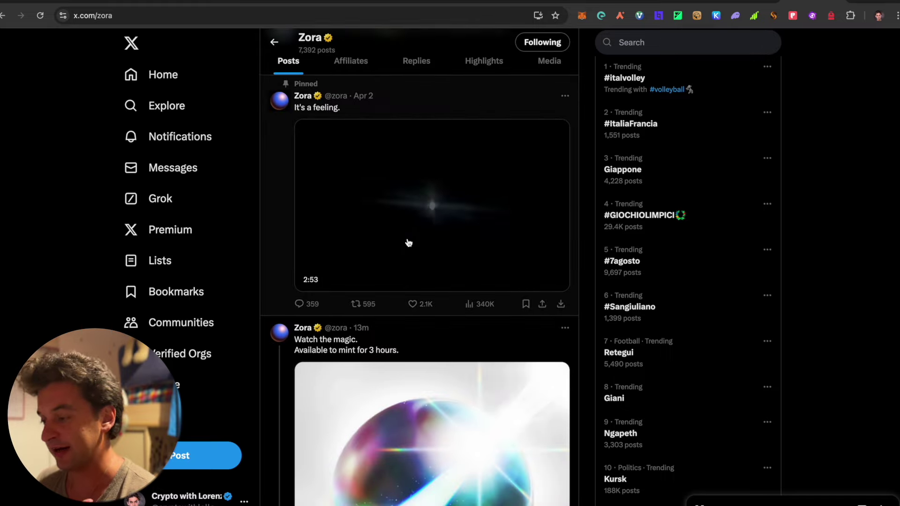
scroll(425, 253, "down", 5)
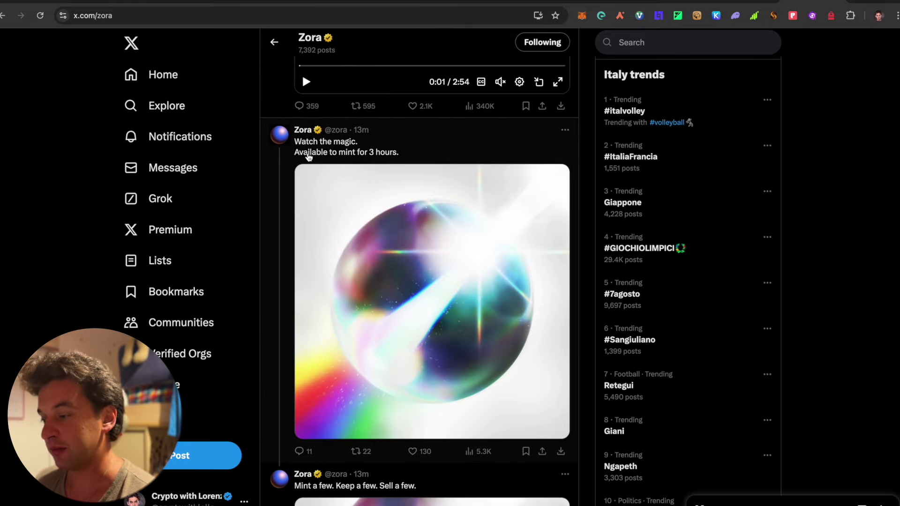
scroll(308, 157, "down", 1)
- Return to the Zora tab and dismiss the Limitless minted confirmation
left_click(73, 3)
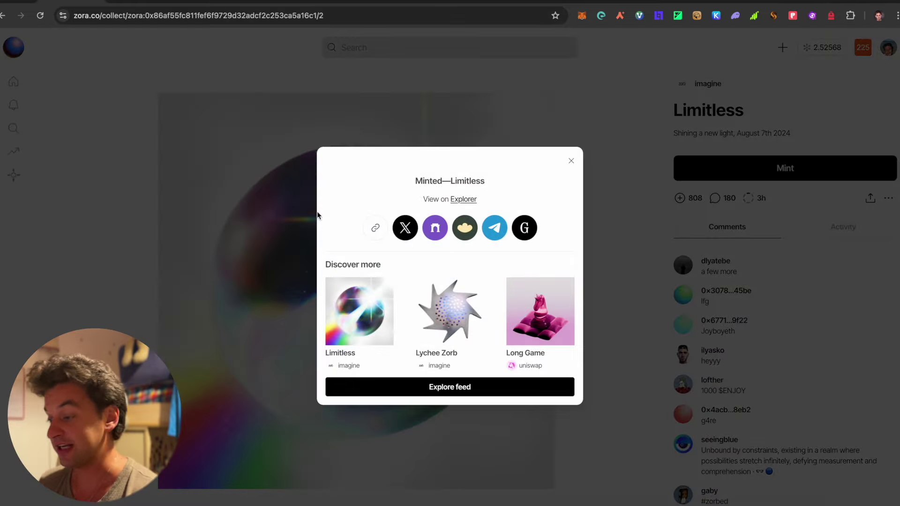
left_click(499, 109)
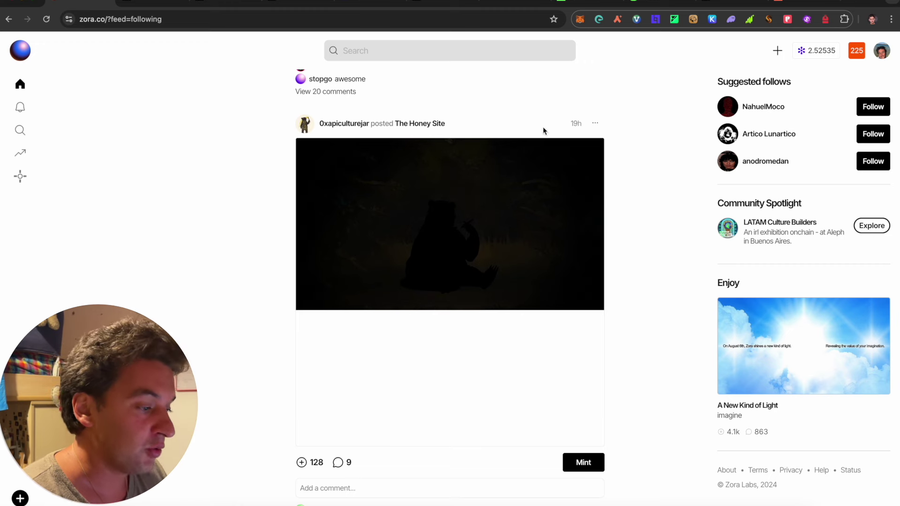
- Open The Honey Site, switch the wallet to Arbitrum One, submit the mint, then close the dialog
mouse_move(346, 124)
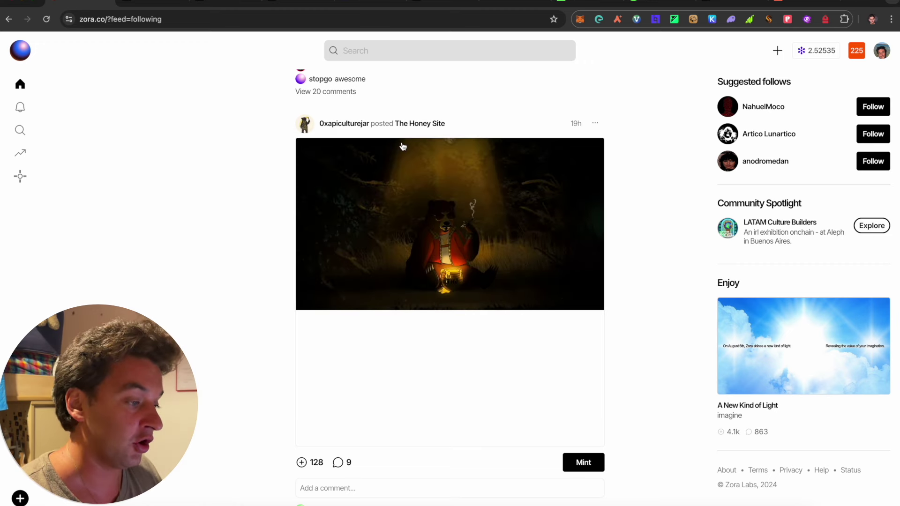
left_click(433, 217)
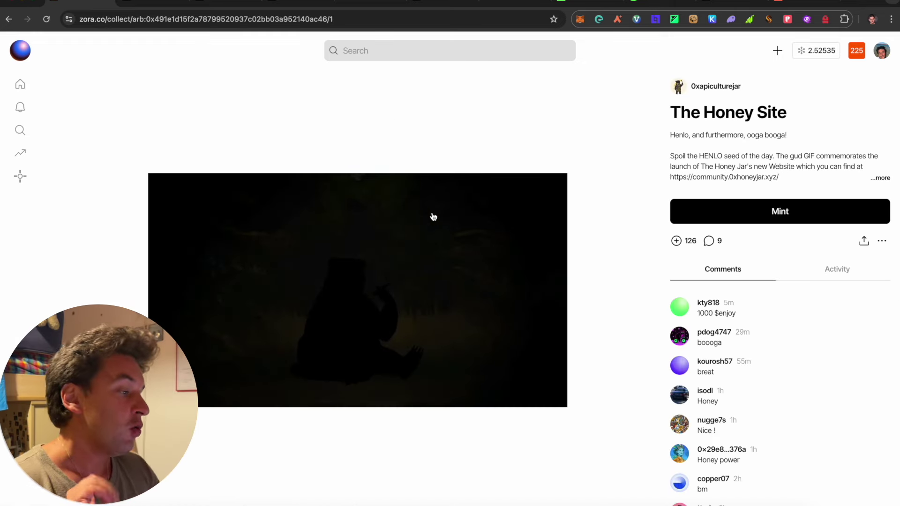
left_click(746, 221)
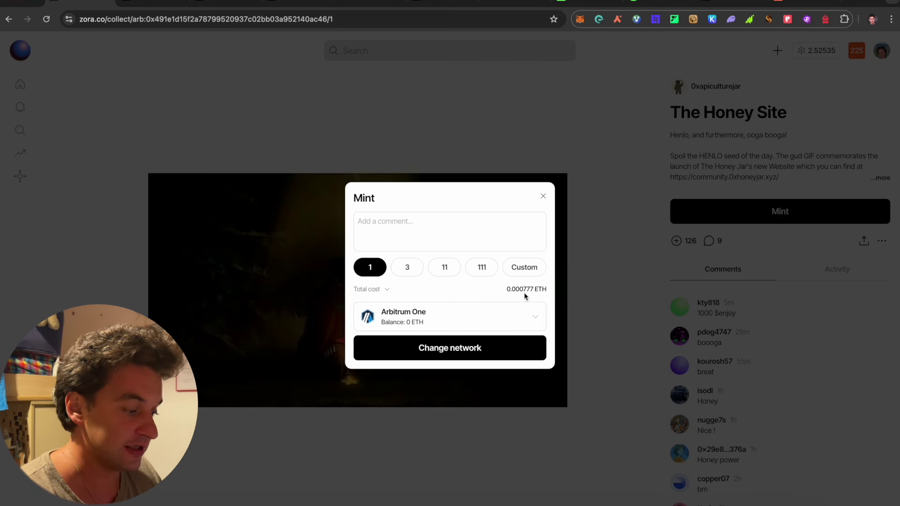
left_click(484, 359)
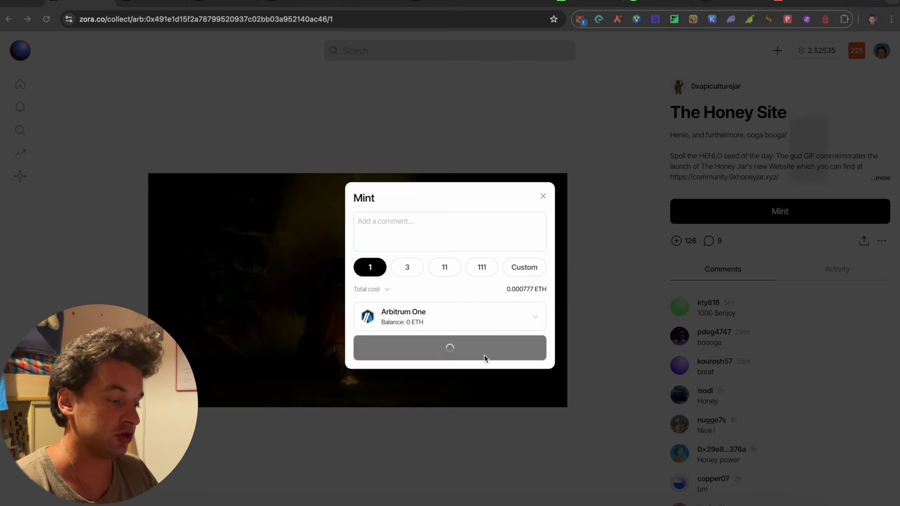
left_click(859, 299)
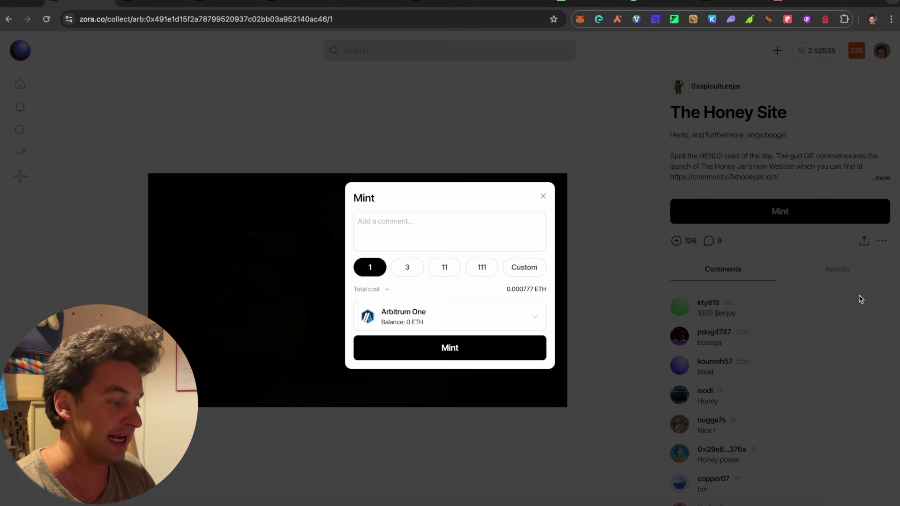
left_click(471, 353)
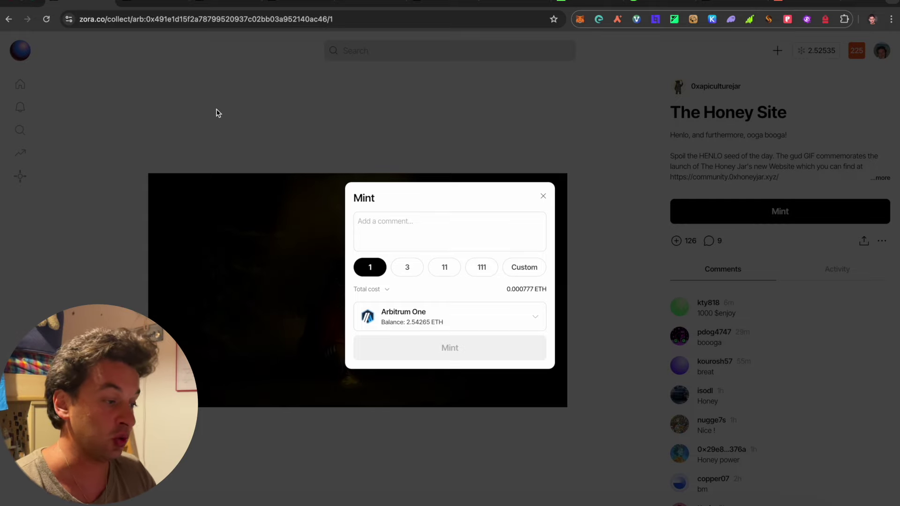
left_click(374, 122)
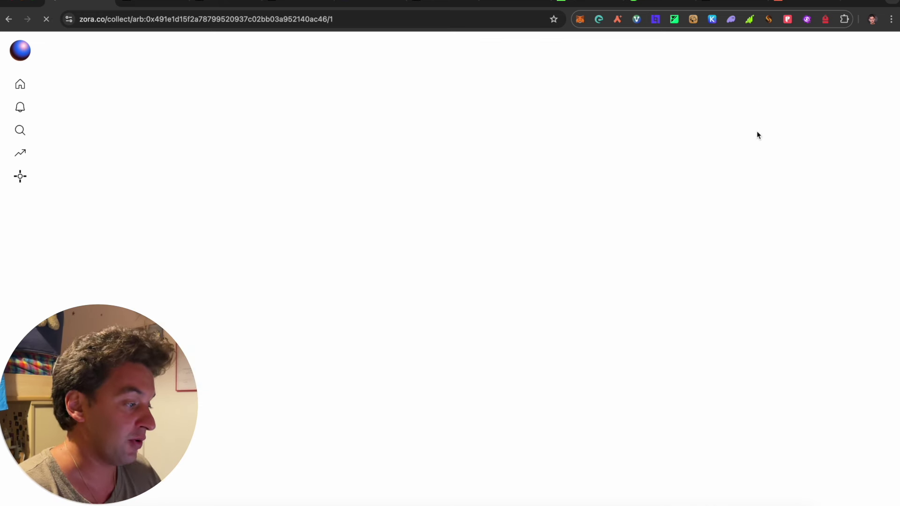
- Reopen The Honey Site mint and confirm one copy on Arbitrum One for 0.000777 ETH
mouse_move(709, 94)
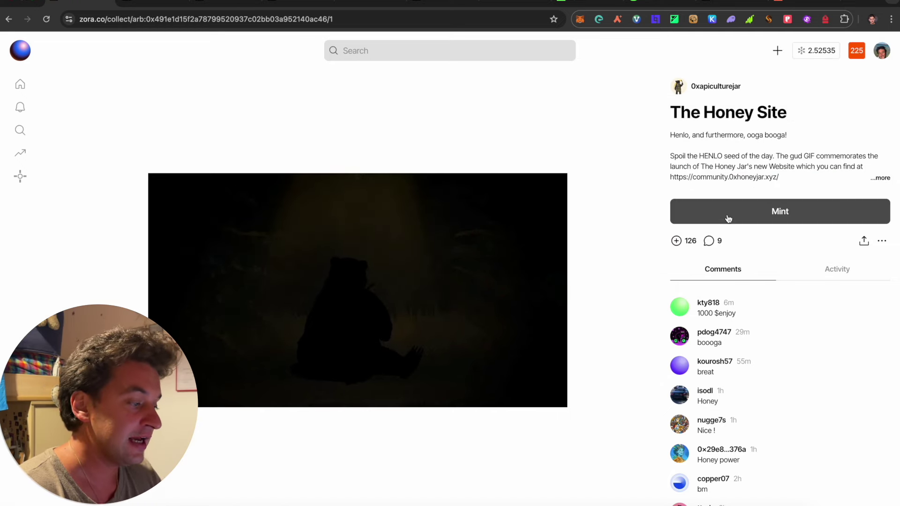
left_click(727, 214)
left_click(513, 322)
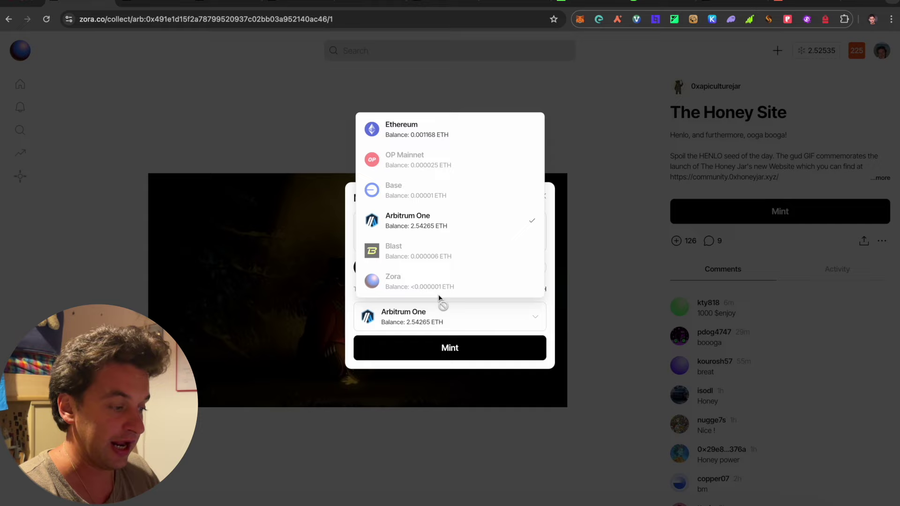
left_click(310, 148)
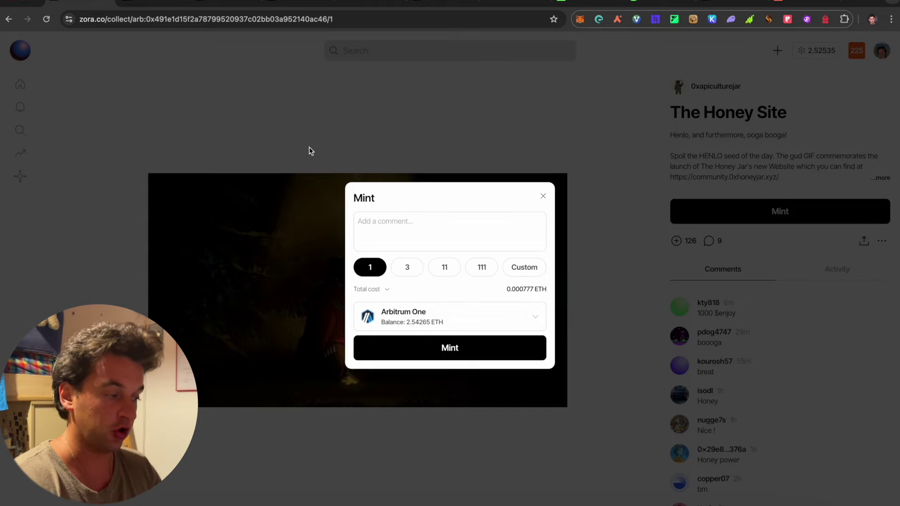
left_click(428, 149)
left_click(695, 211)
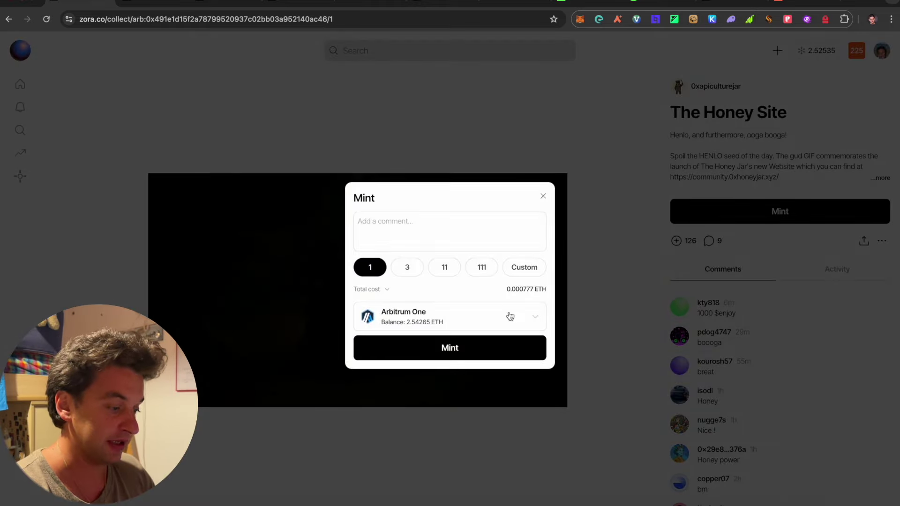
left_click(464, 349)
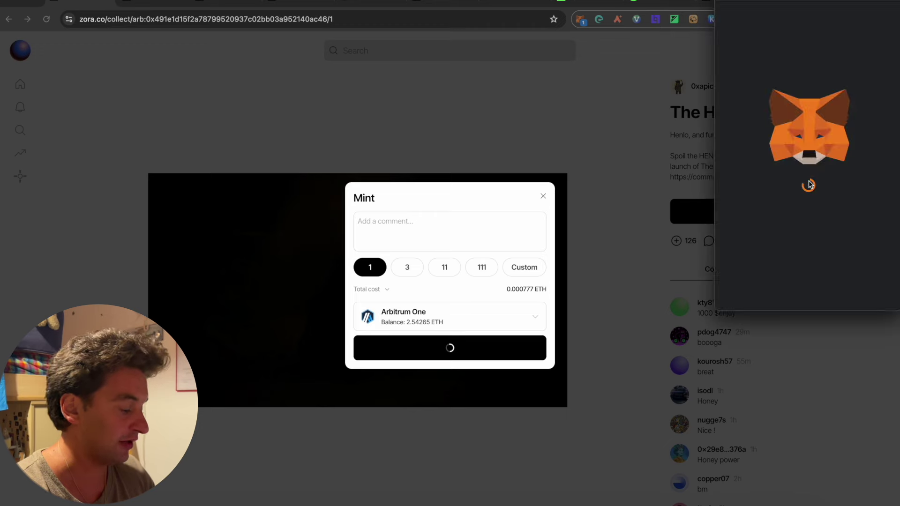
scroll(842, 280, "down", 2)
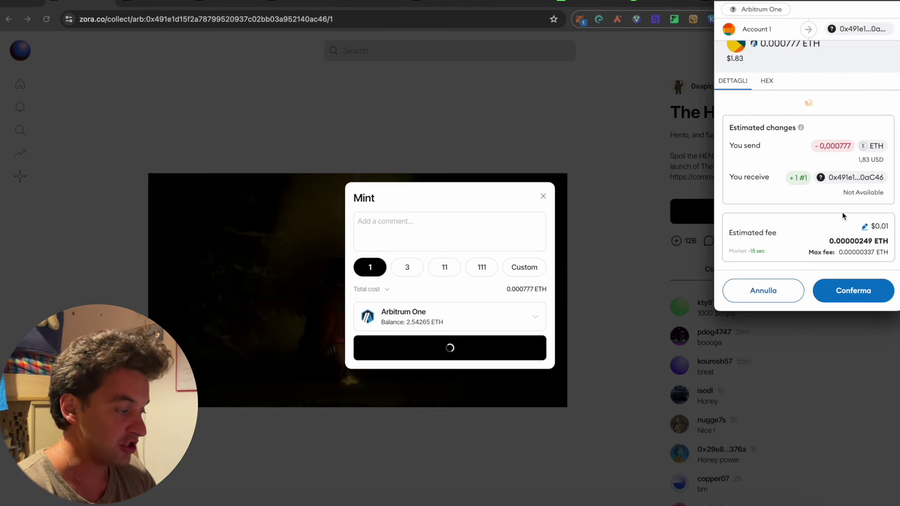
left_click(853, 290)
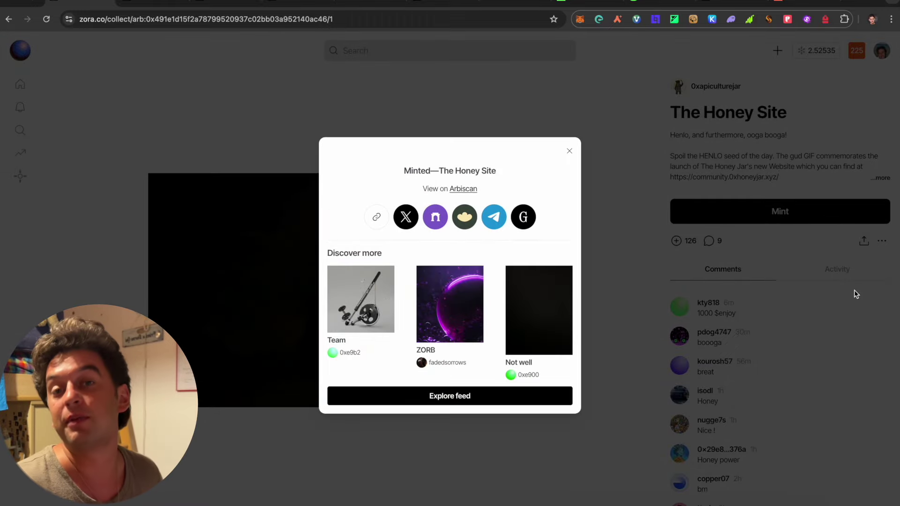
- Switch to the X tab showing Saga's 'Vault Four' post
left_click(143, 3)
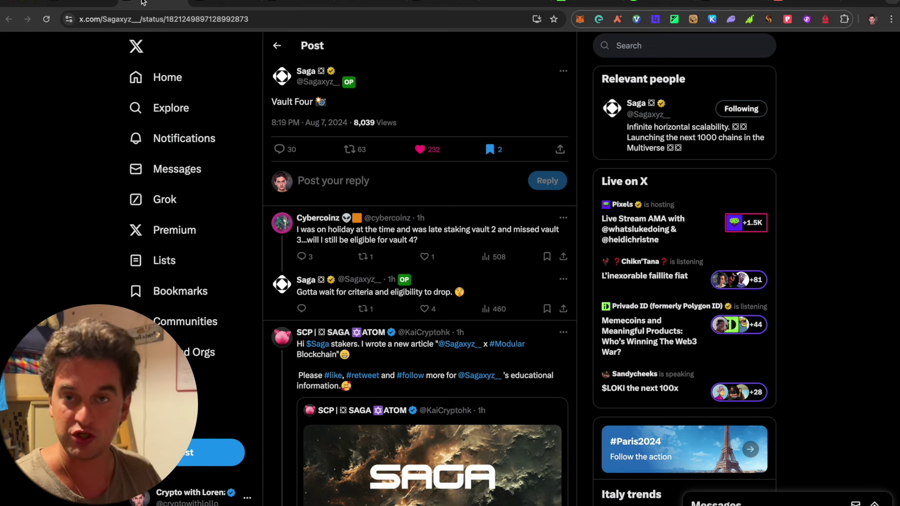
- Open Pryzm's AUUUDROP announcement on X and scroll through the thread
left_click(207, 2)
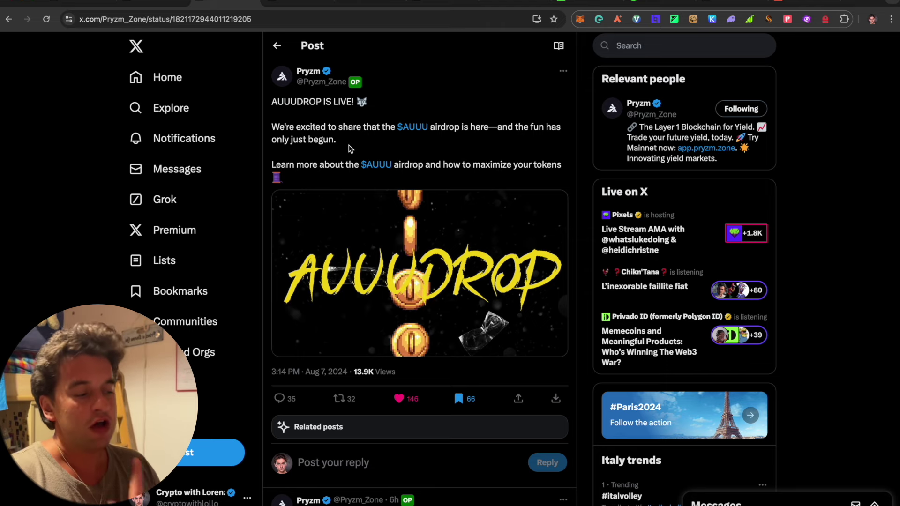
scroll(349, 149, "down", 2)
scroll(349, 149, "down", 1)
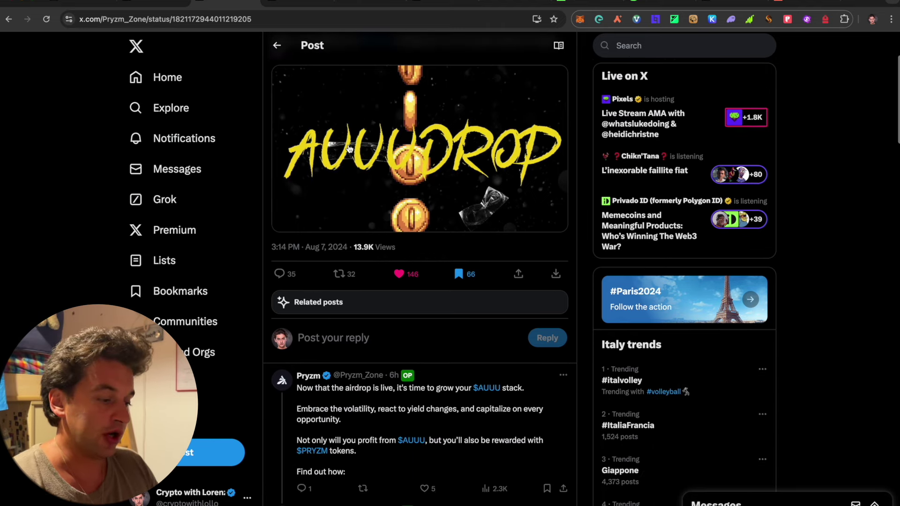
scroll(349, 149, "down", 12)
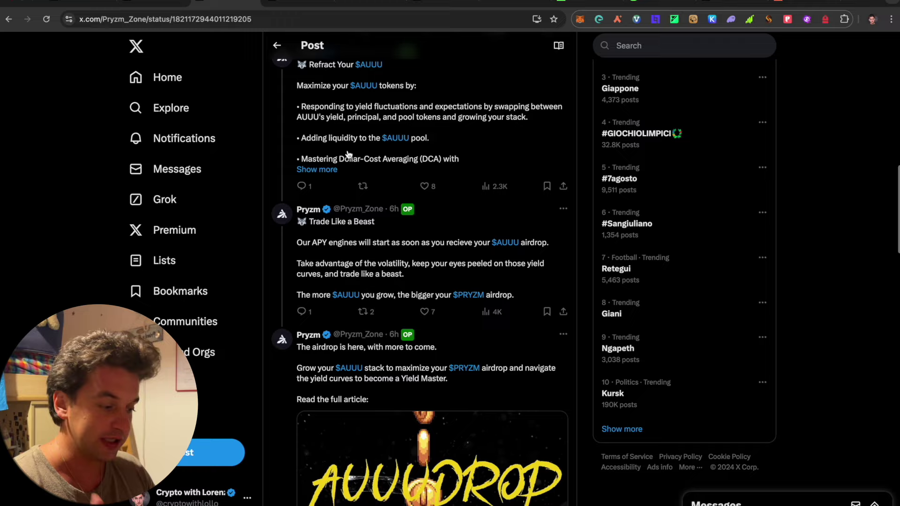
scroll(348, 151, "up", 10)
scroll(347, 151, "down", 3)
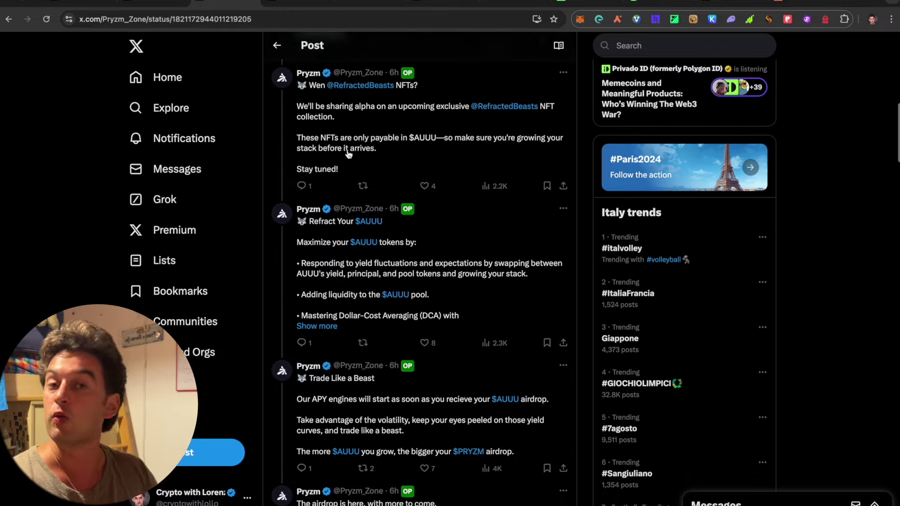
scroll(348, 155, "down", 3)
scroll(348, 154, "up", 9)
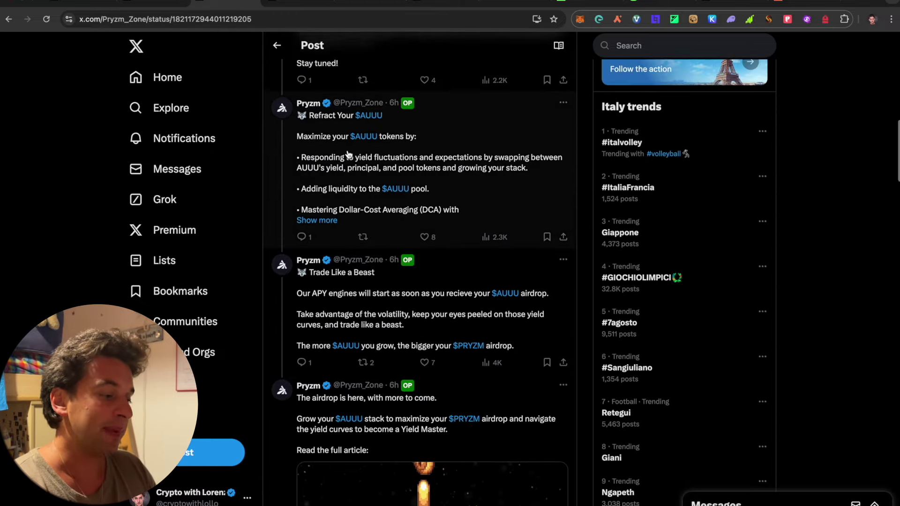
scroll(348, 153, "up", 1)
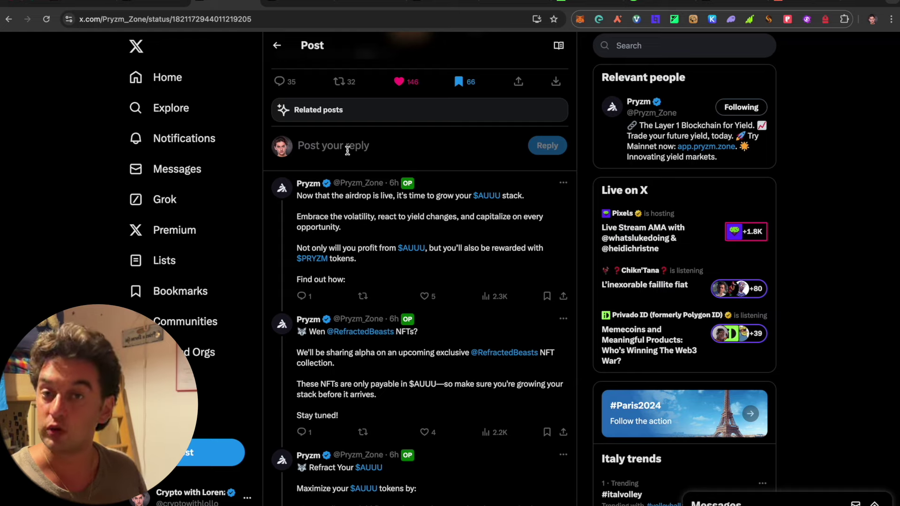
scroll(348, 151, "up", 4)
- Switch to the pryzm.medium.com AUUU airdrop article and skim it
left_click(284, 2)
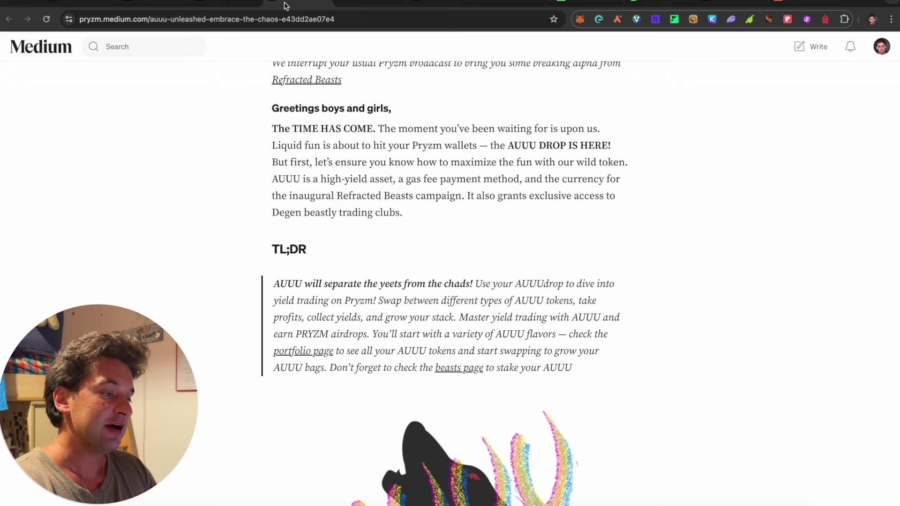
scroll(367, 77, "down", 6)
scroll(368, 81, "down", 3)
scroll(368, 81, "up", 9)
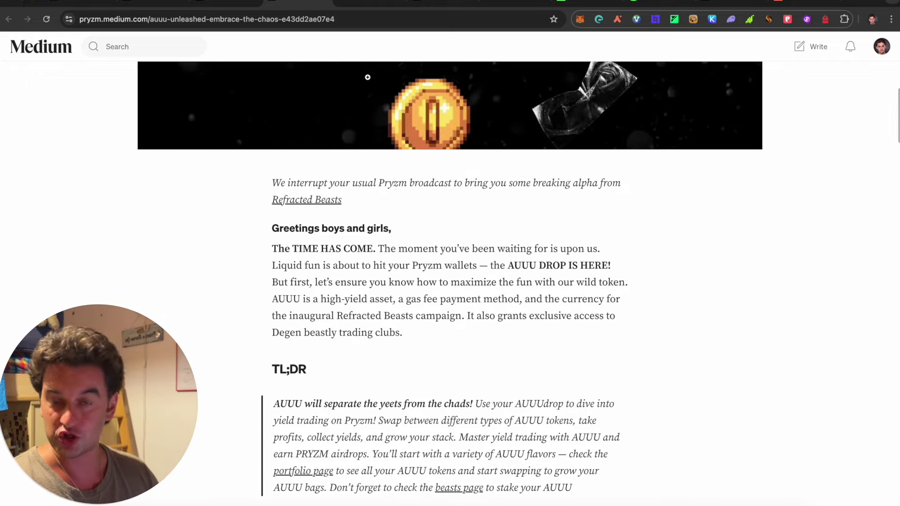
- Connect Keplr on the Pryzm portfolio page and review the 9 AUUU token positions totalling $0.26
scroll(368, 81, "down", 3)
left_click(362, 5)
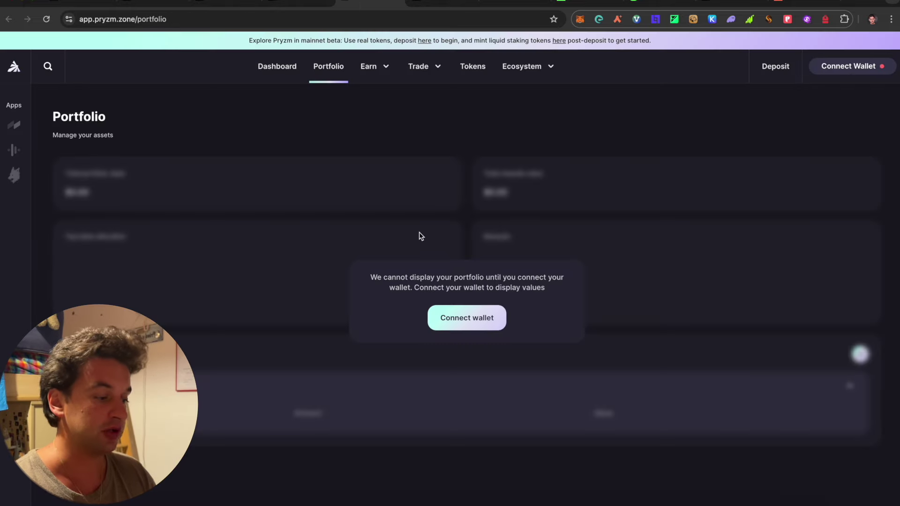
left_click(471, 323)
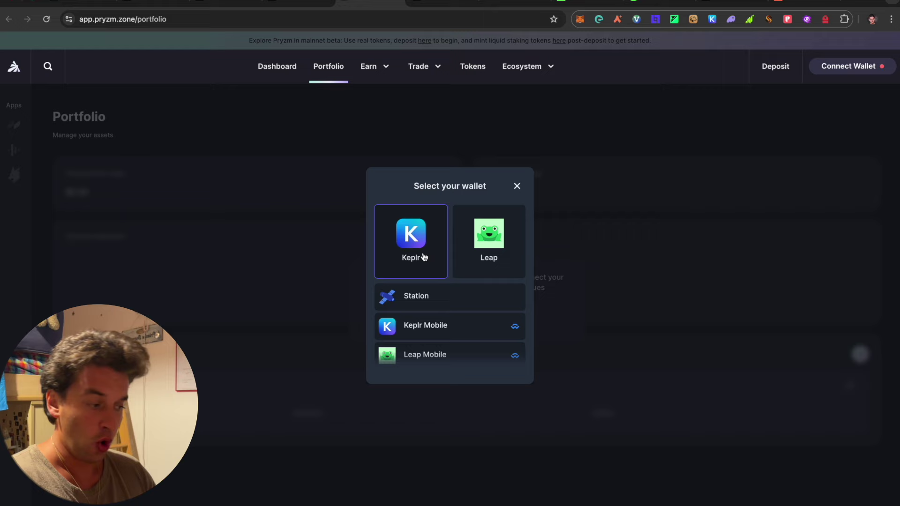
left_click(424, 256)
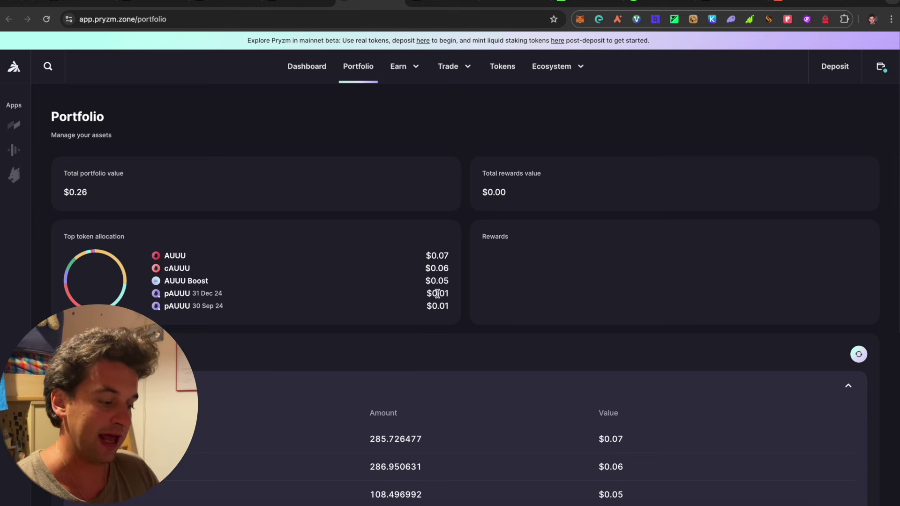
scroll(437, 294, "down", 5)
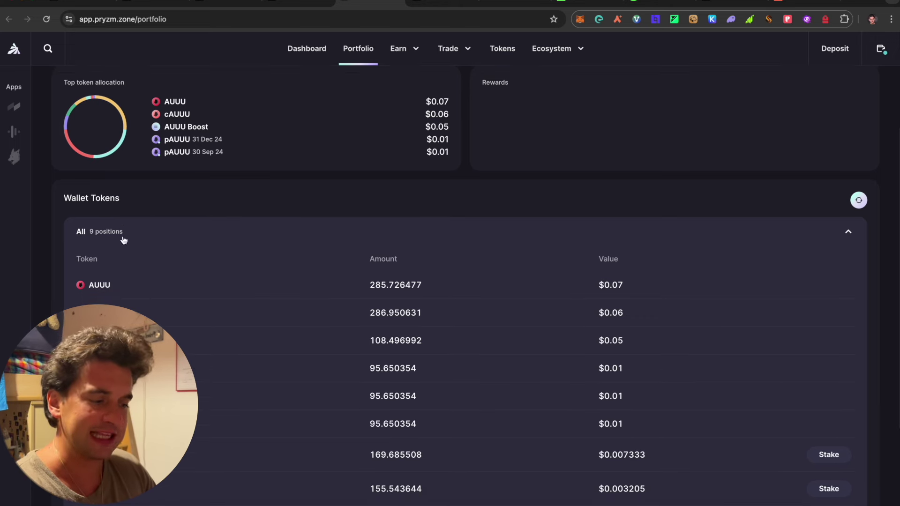
scroll(118, 213, "down", 4)
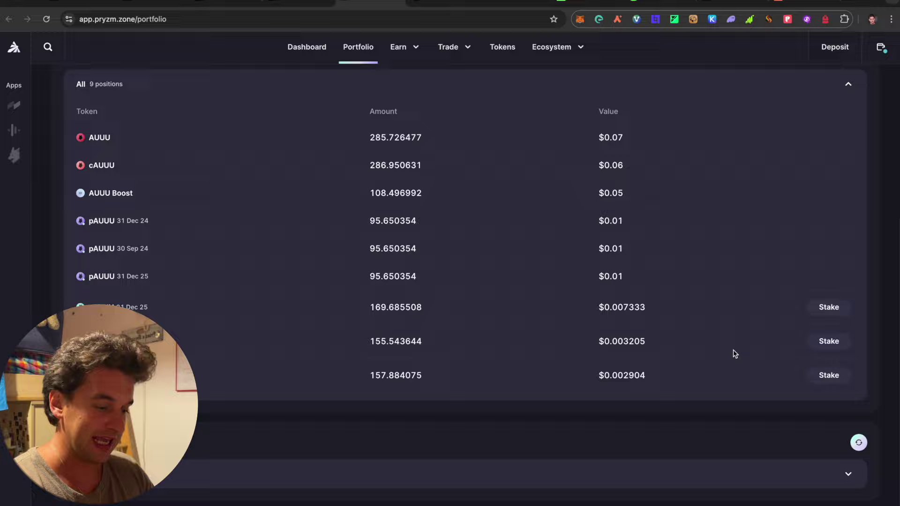
scroll(733, 354, "up", 10)
- Revisit the Medium article and Pryzm's AUUUDROP replies on X, then return to the portfolio
left_click(267, 6)
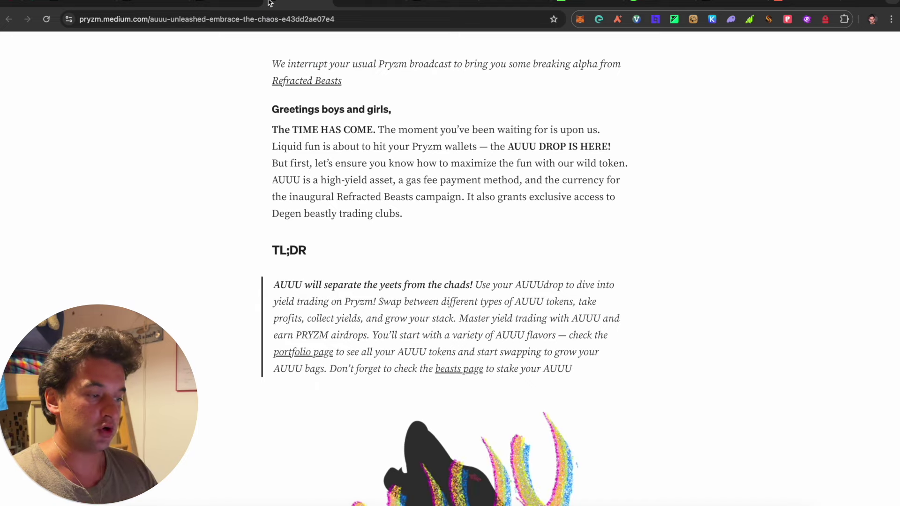
scroll(295, 149, "up", 3)
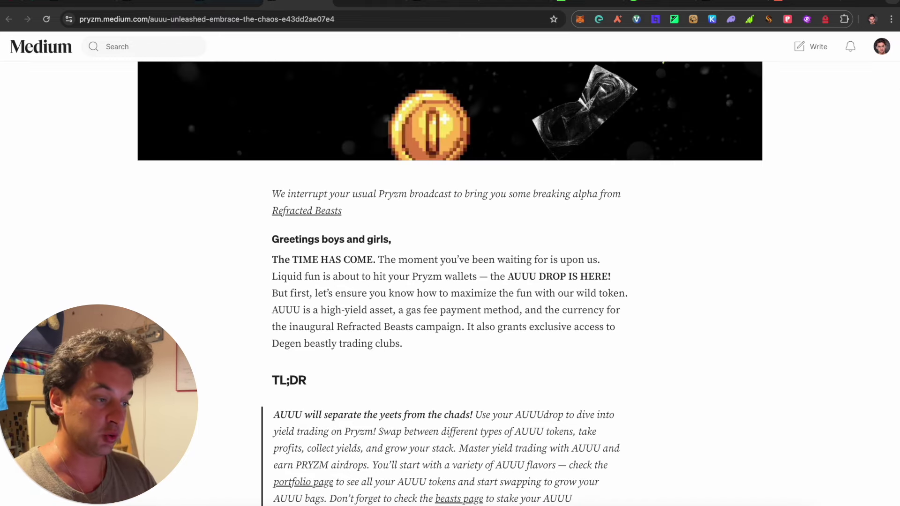
left_click(215, 4)
scroll(313, 167, "down", 4)
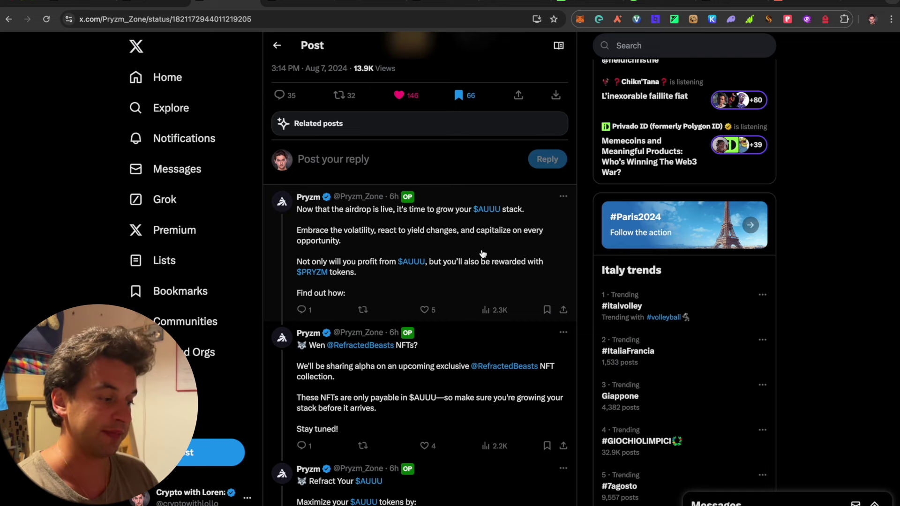
scroll(483, 253, "down", 3)
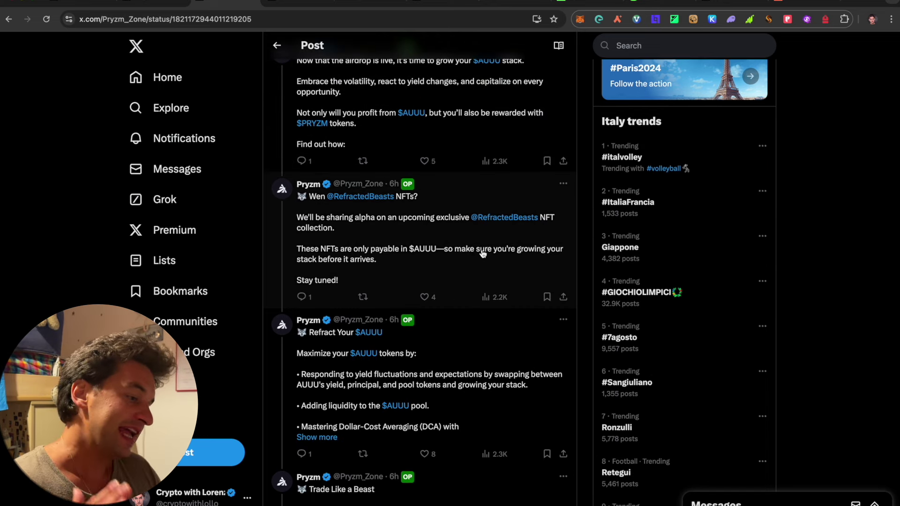
scroll(441, 199, "up", 10)
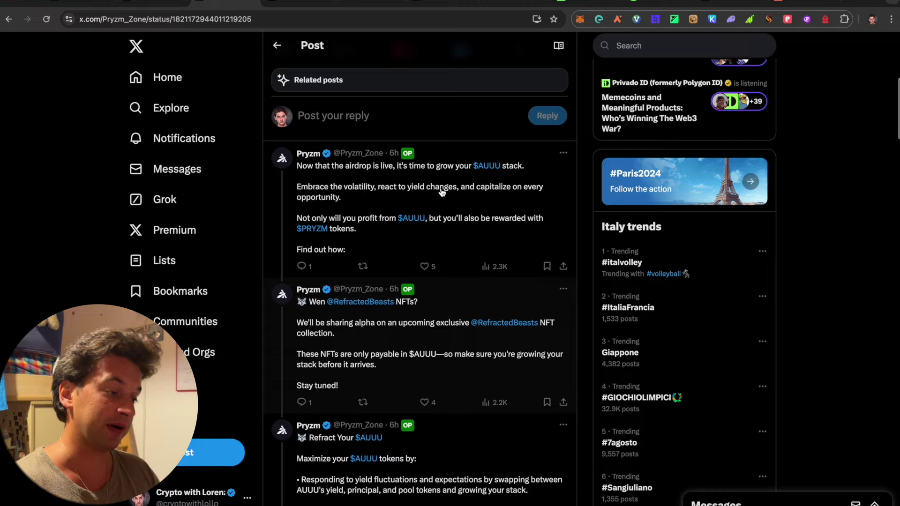
key("ctrl+Tab")
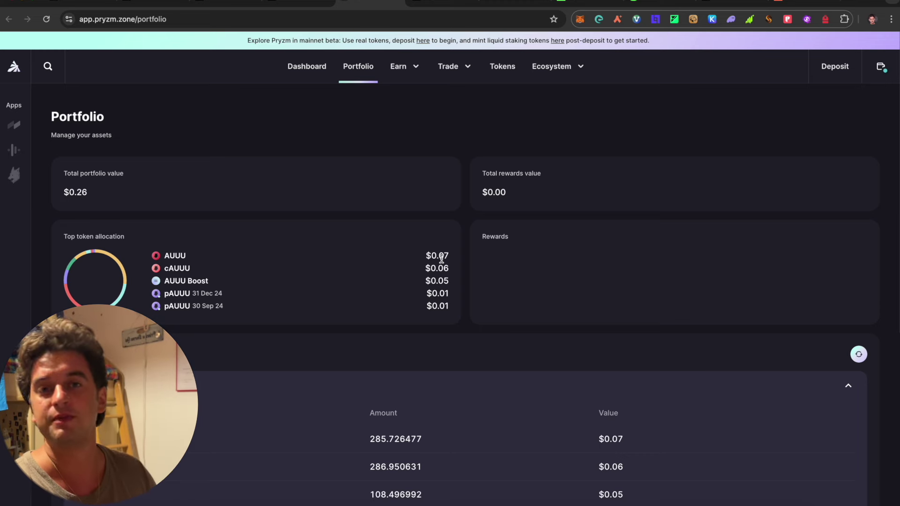
- Scroll Pryzm's wallet tokens, skim the AUUU article, then open the three-badges $SCROLL airdrop post
scroll(440, 277, "down", 6)
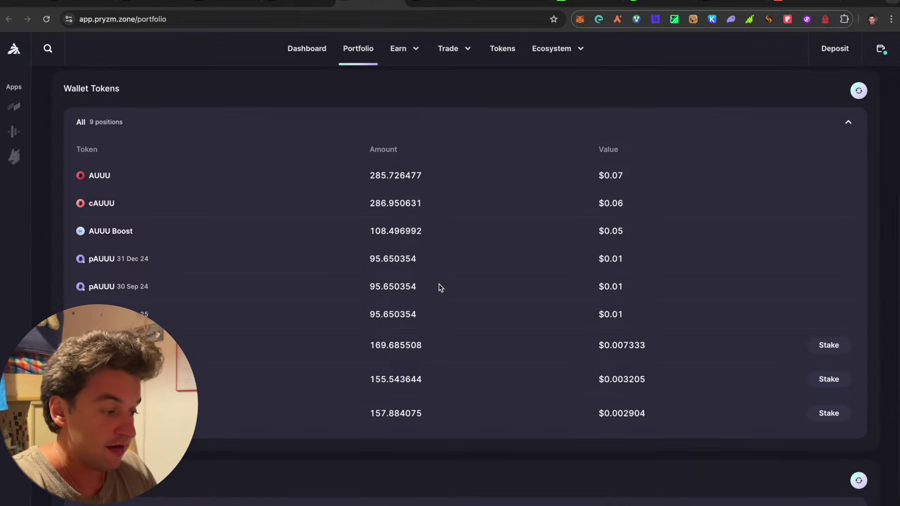
scroll(440, 285, "up", 2)
scroll(438, 283, "up", 1)
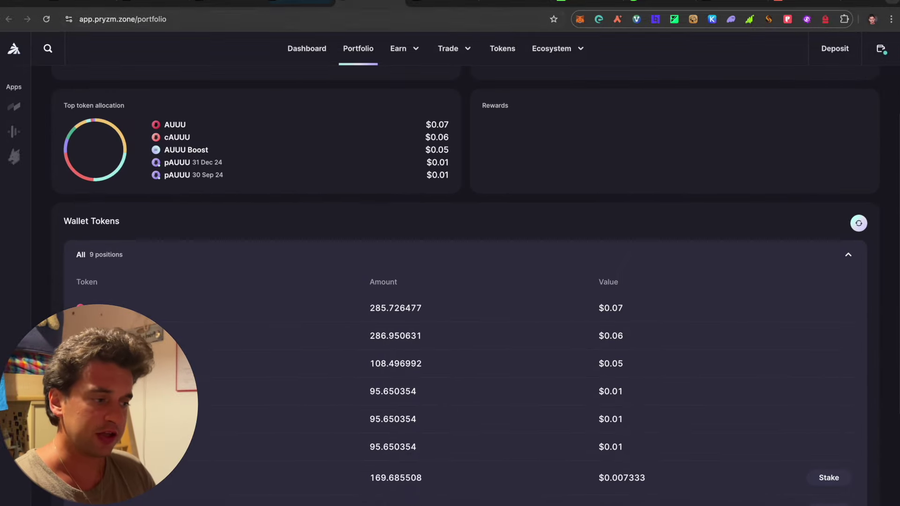
left_click(370, 2)
scroll(341, 357, "down", 20)
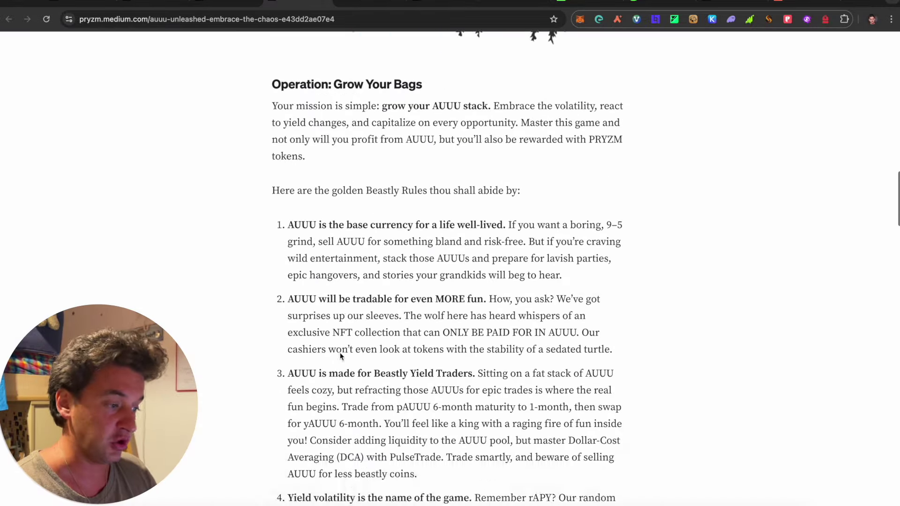
scroll(340, 354, "down", 8)
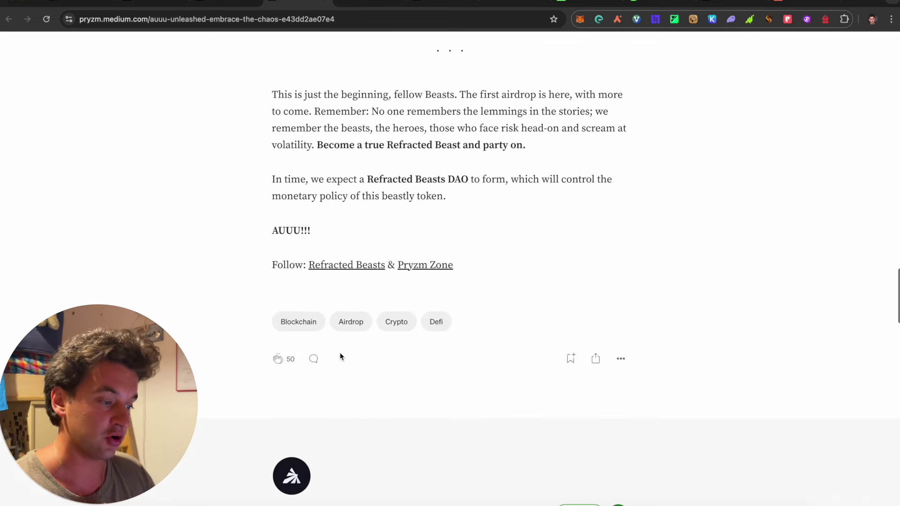
left_click(424, 4)
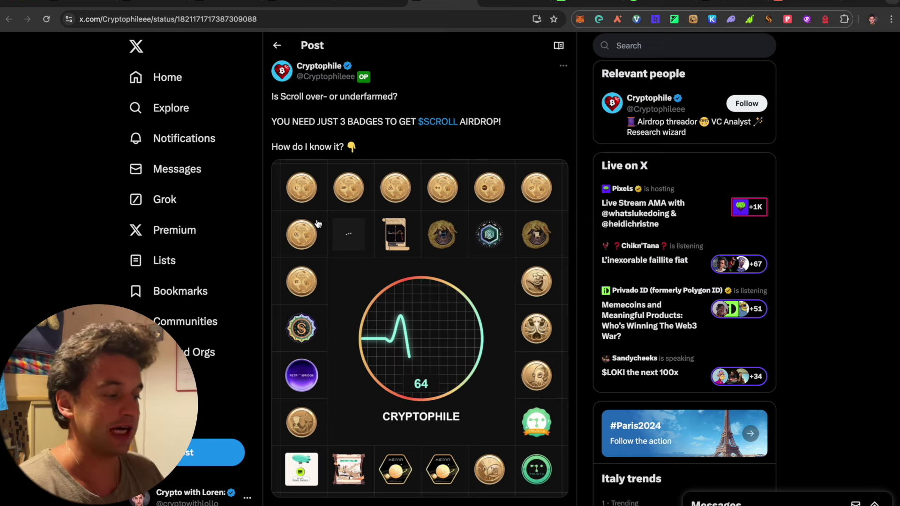
- Enlarge the post's badge grid image, then go back to Scroll's Discover Badges list
left_click(341, 203)
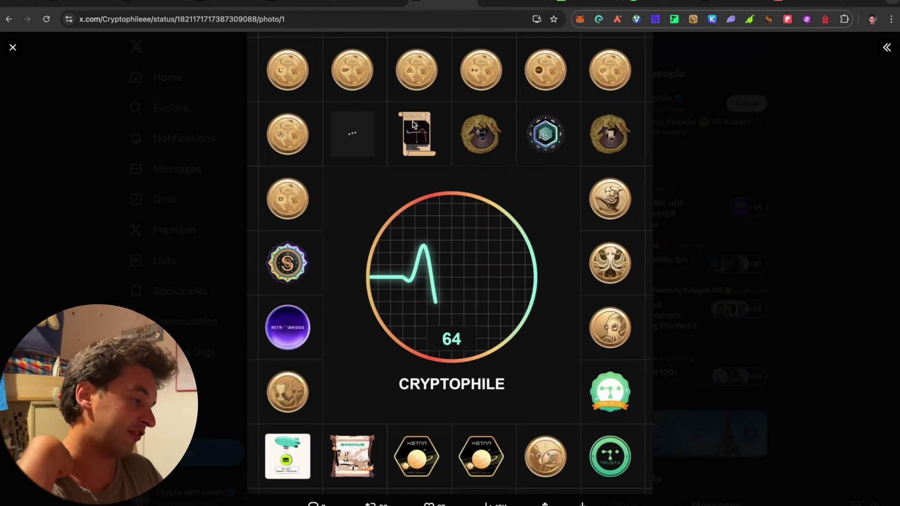
left_click(506, 2)
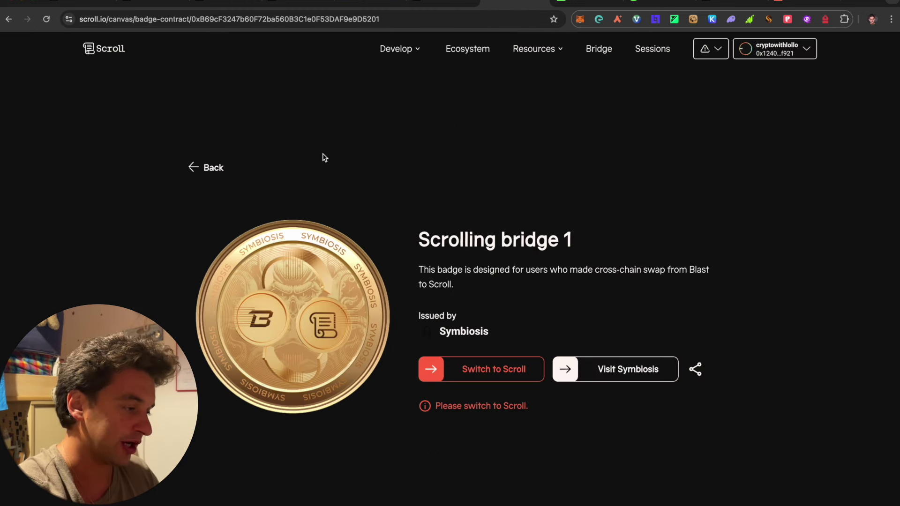
left_click(197, 170)
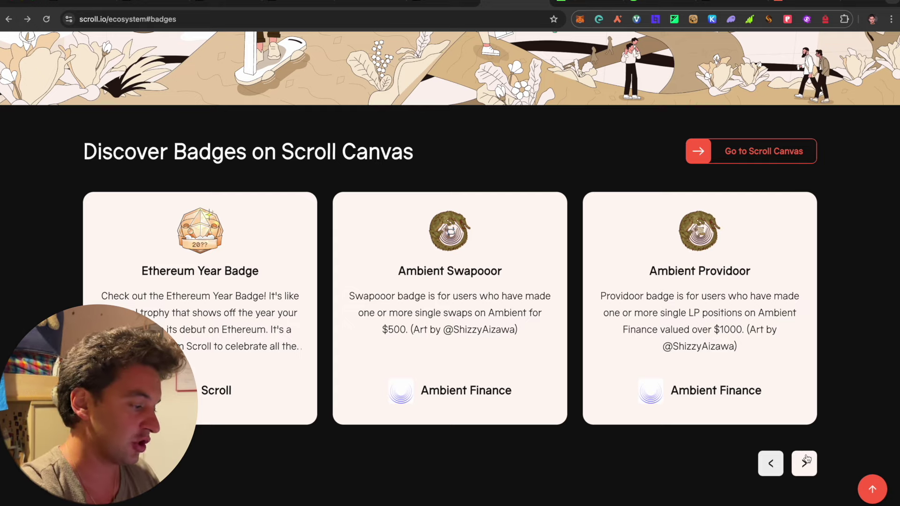
- Advance the badge carousel three times, then step back one to the cross-chain badges
left_click(804, 463)
left_click(803, 463)
left_click(804, 463)
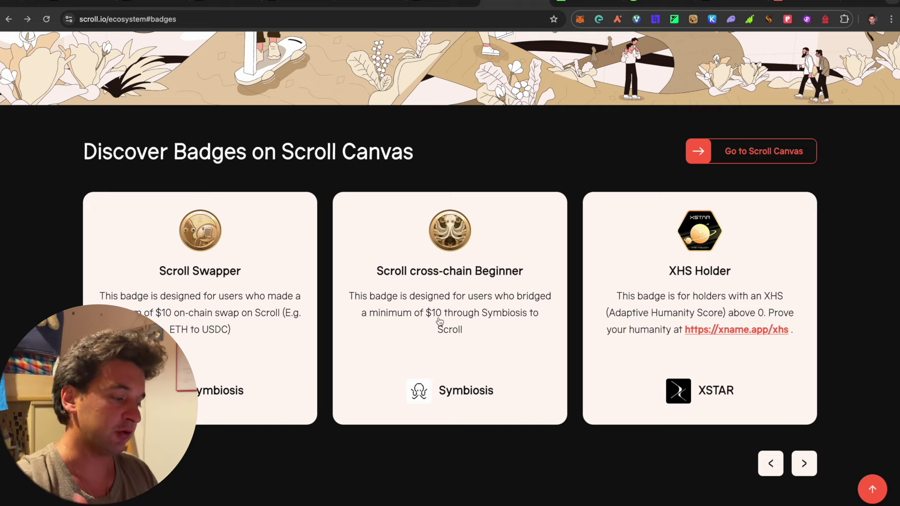
scroll(434, 319, "down", 1)
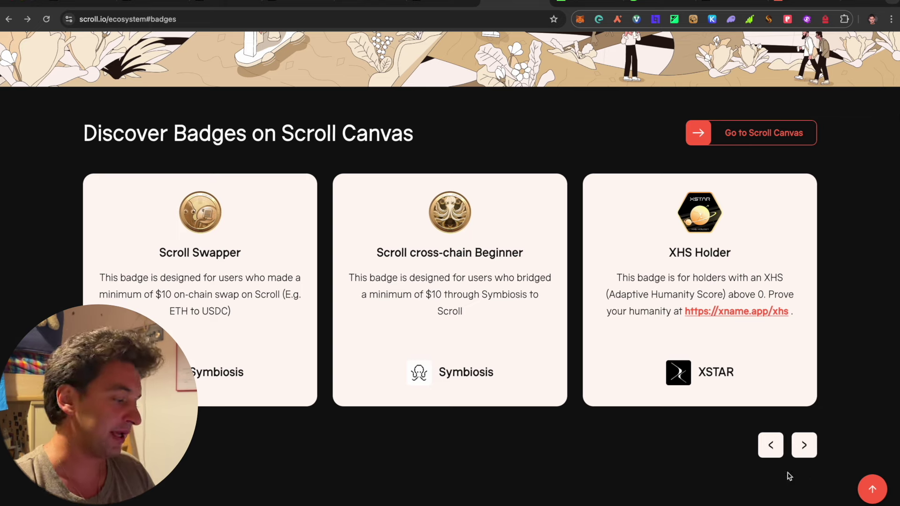
left_click(765, 454)
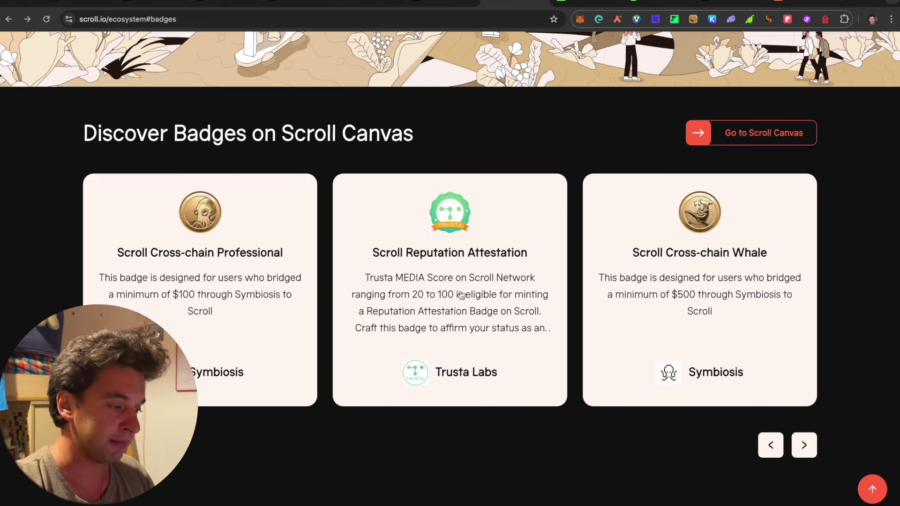
- Open Scroll Canvas from the account menu and approve switching the wallet to Scroll Network
scroll(580, 261, "up", 8)
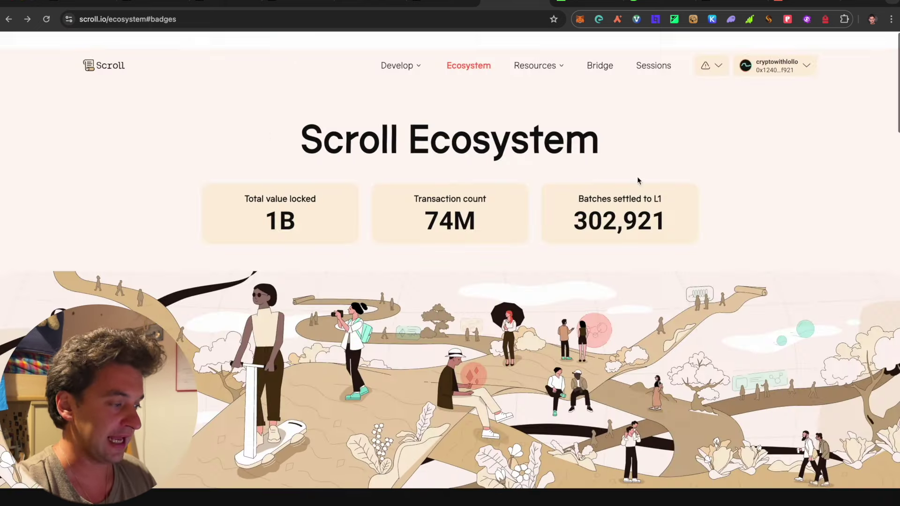
left_click(774, 57)
left_click(765, 73)
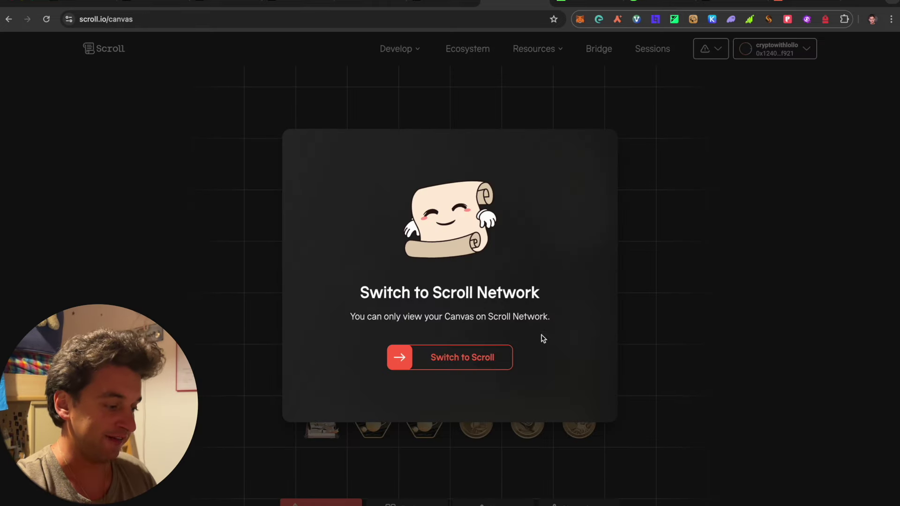
left_click(434, 358)
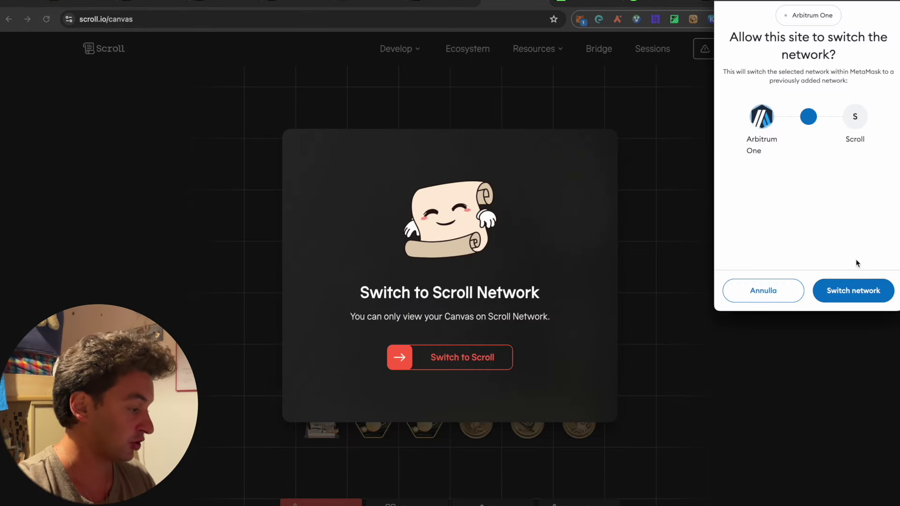
left_click(856, 291)
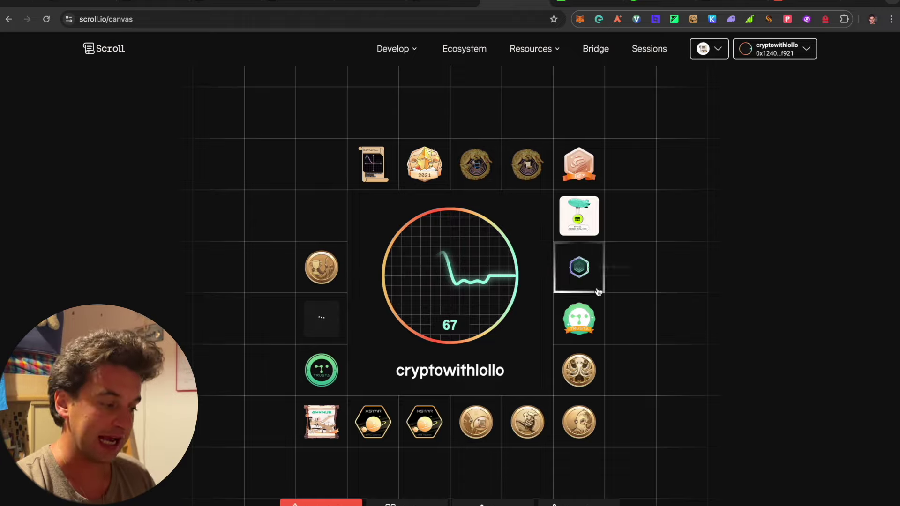
- Return to Explore badges and page the carousel forward past the Scroll Cross-chain badges
left_click(408, 504)
left_click(428, 461)
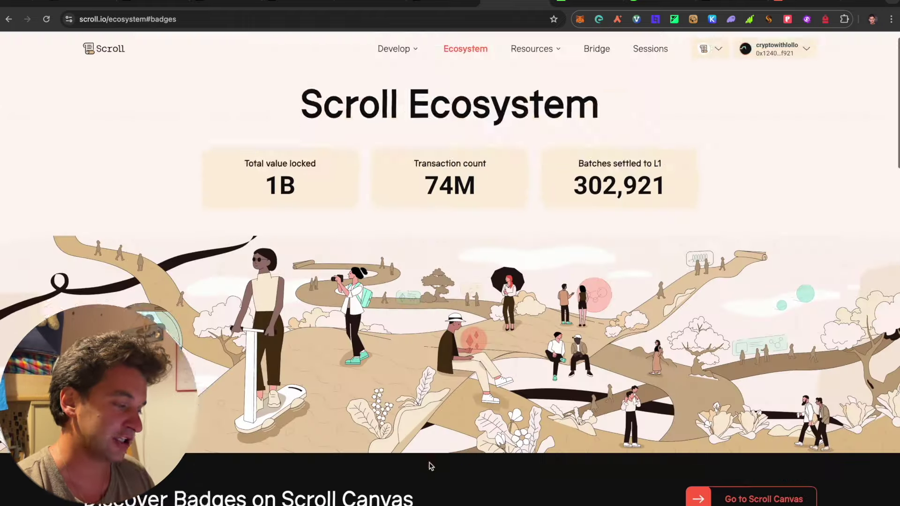
left_click(803, 464)
left_click(804, 464)
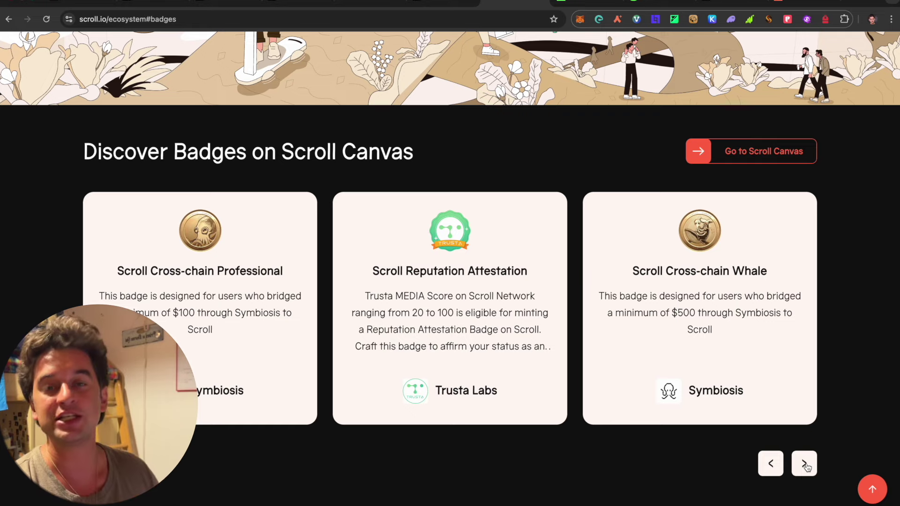
left_click(804, 464)
left_click(804, 465)
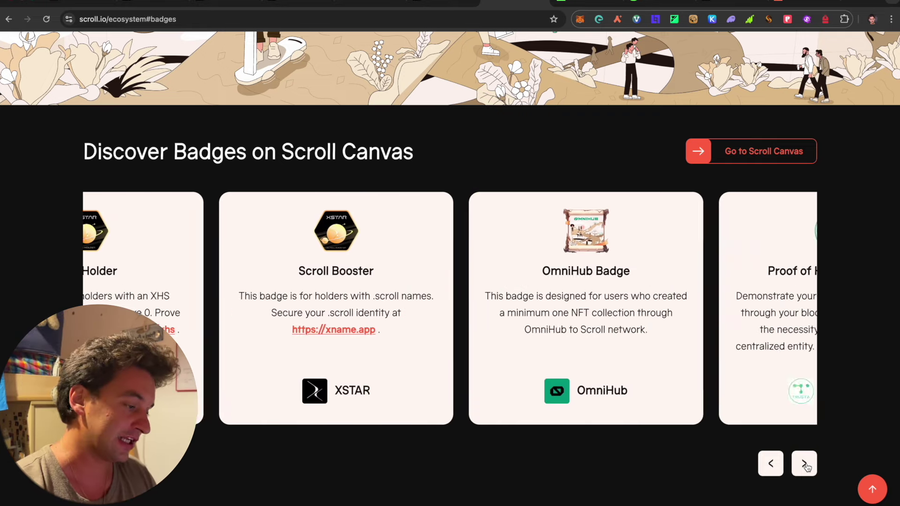
left_click(804, 464)
left_click(804, 464)
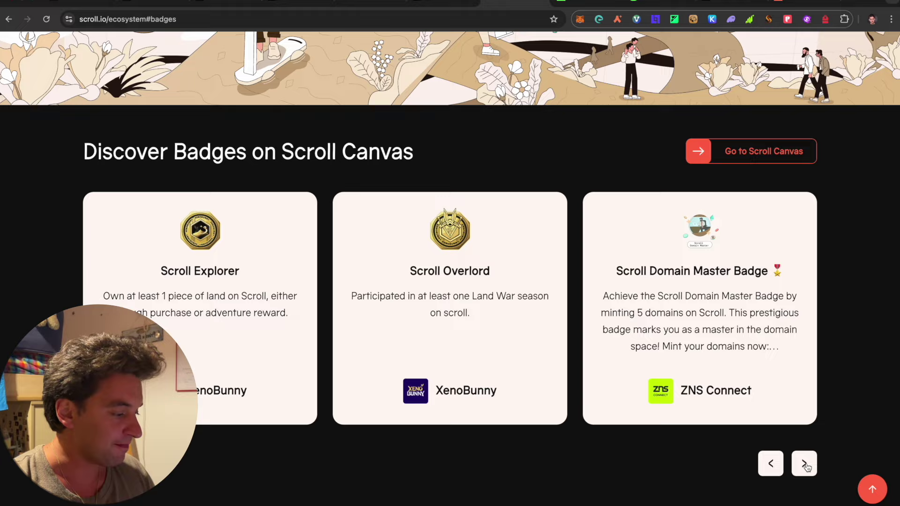
left_click(804, 464)
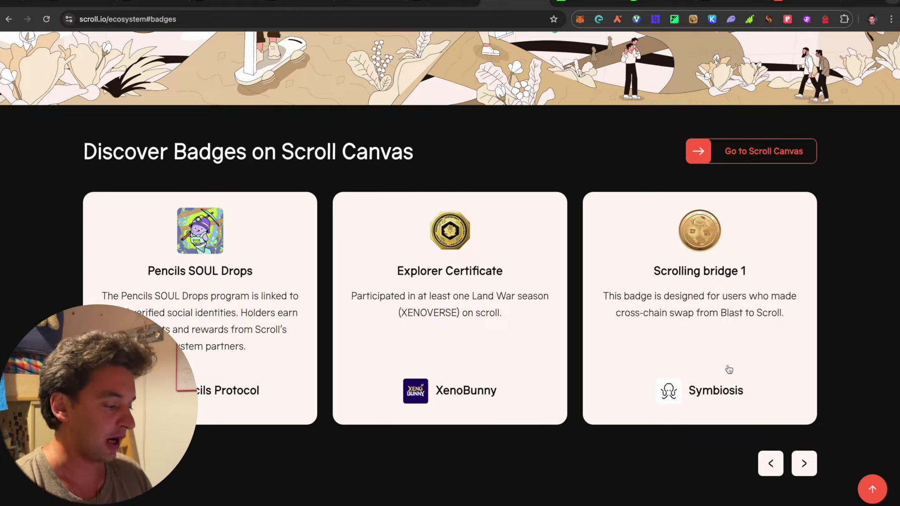
- Browse Scrolling bridge badges 1 through 7 and open the Scrolling bridge 6 badge details
left_click(798, 462)
left_click(795, 458)
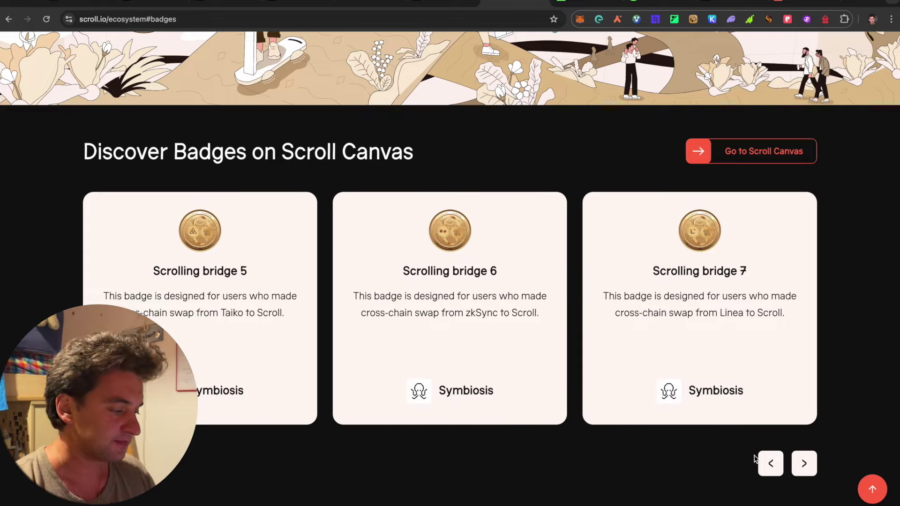
left_click(767, 464)
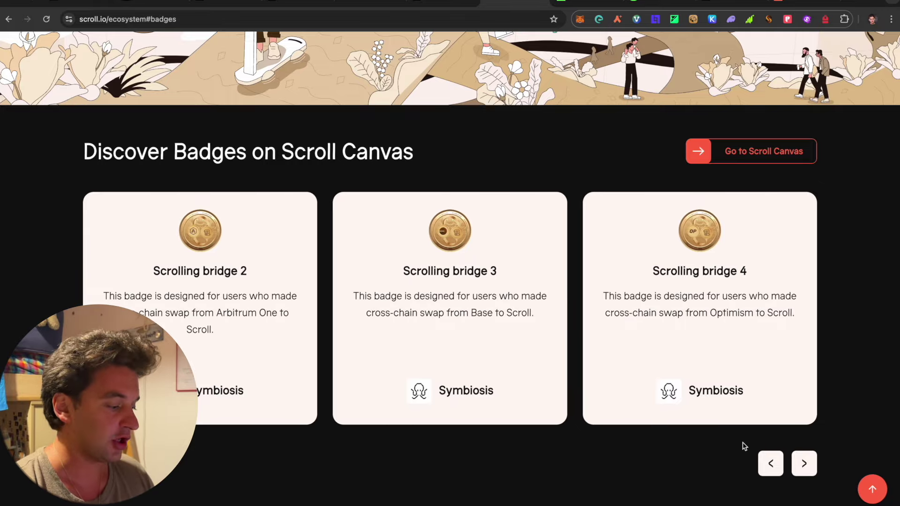
left_click(773, 463)
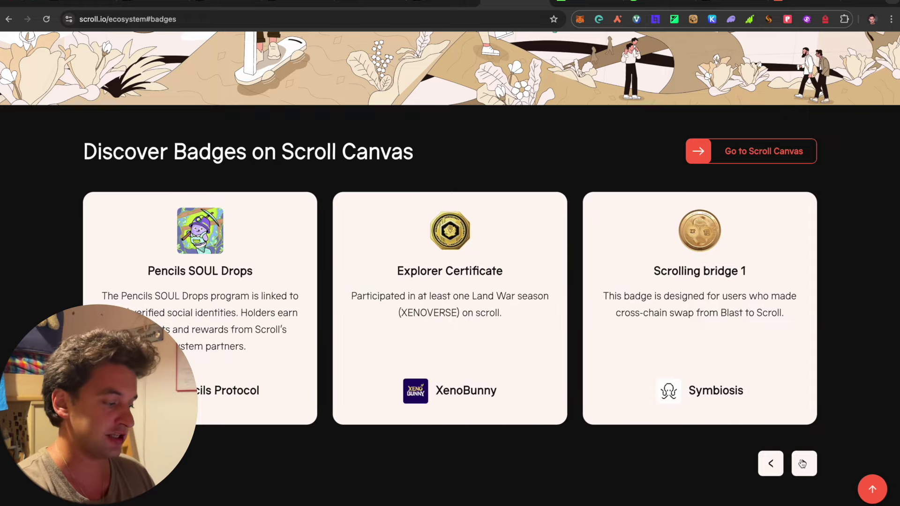
left_click(803, 462)
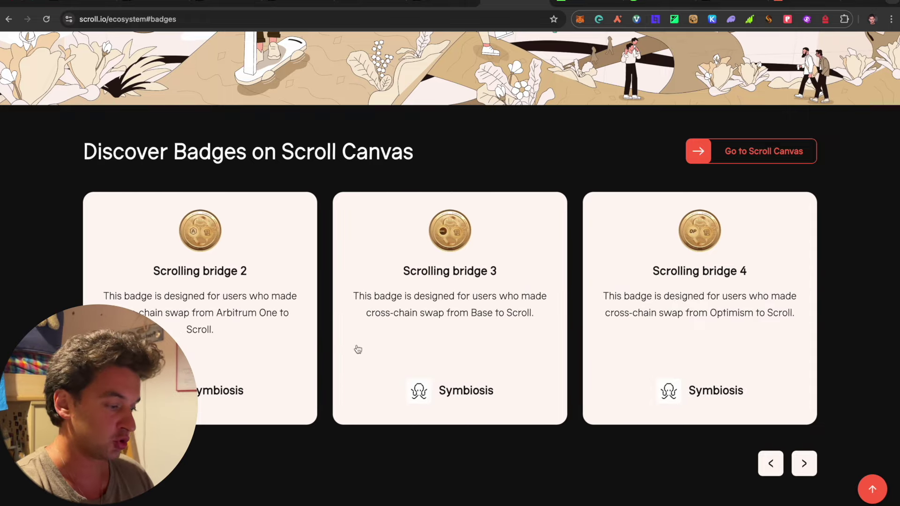
left_click(798, 464)
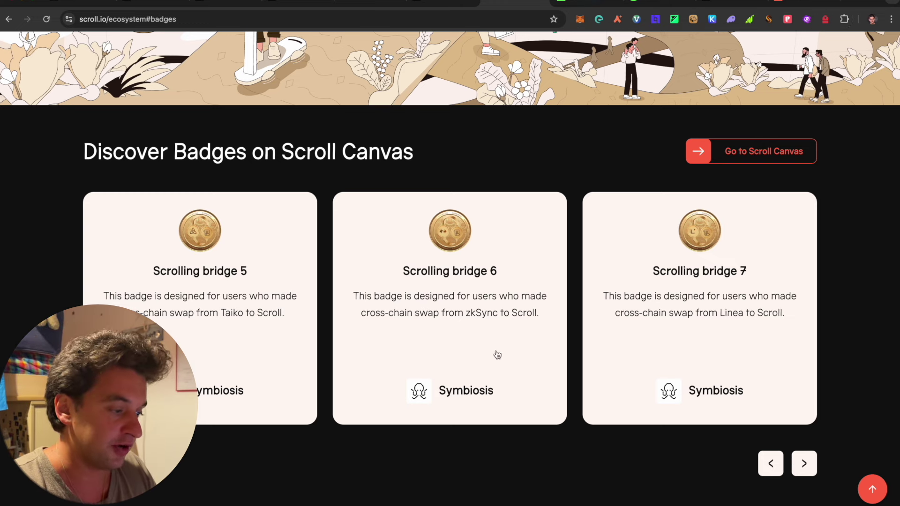
left_click(498, 355)
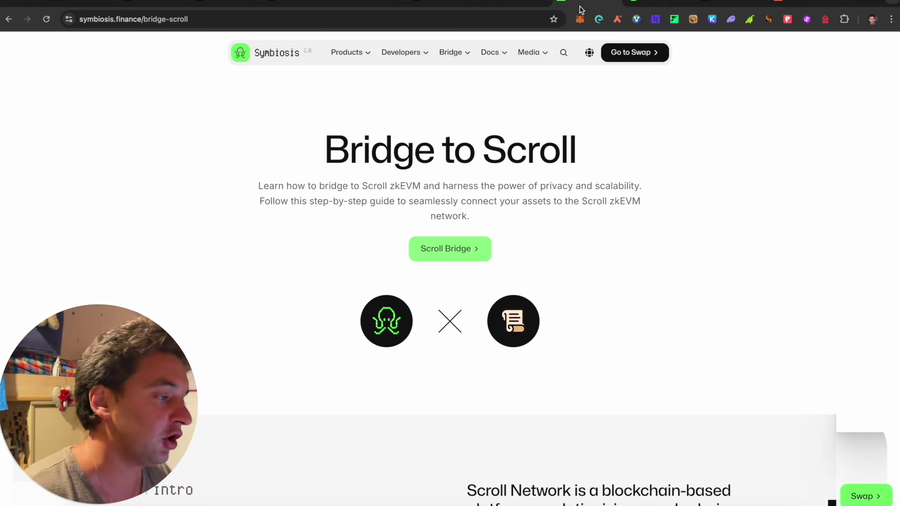
- In the Symbiosis swap app, set the source to ETH on Arbitrum One with amount 0.01
left_click(582, 6)
left_click(636, 4)
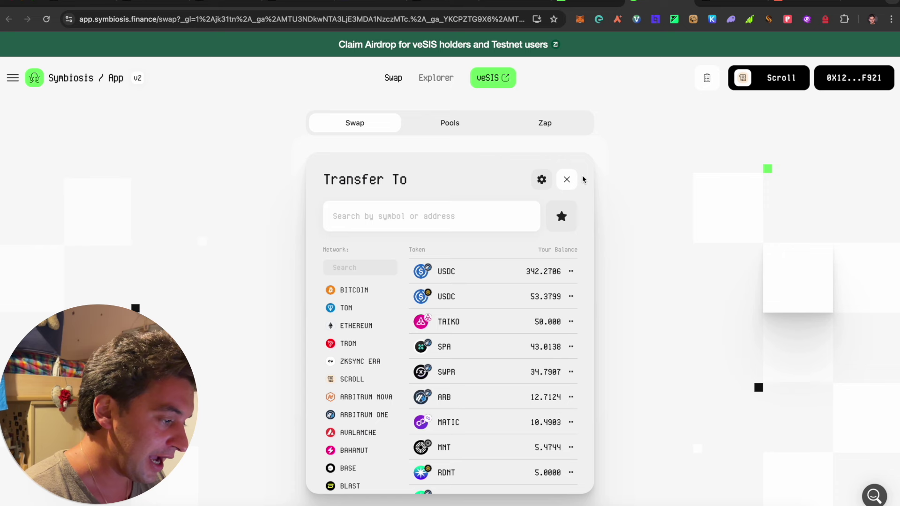
left_click(568, 180)
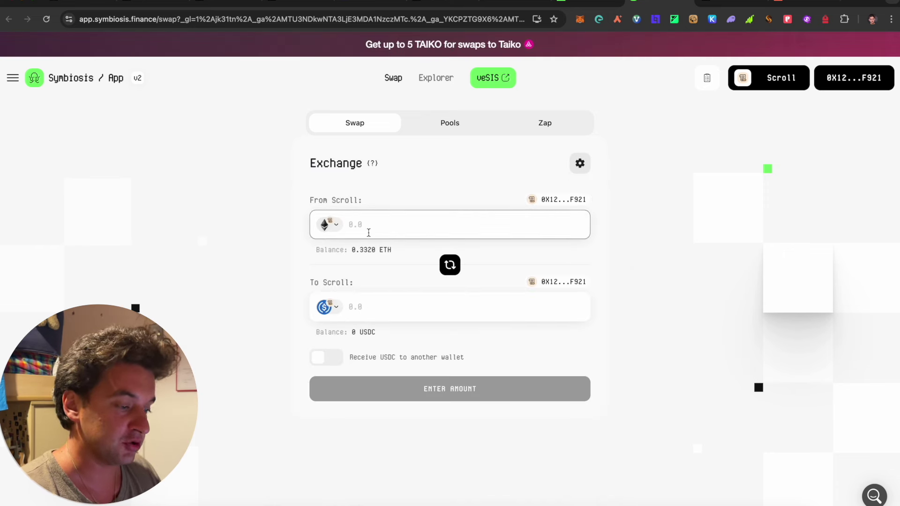
left_click(327, 225)
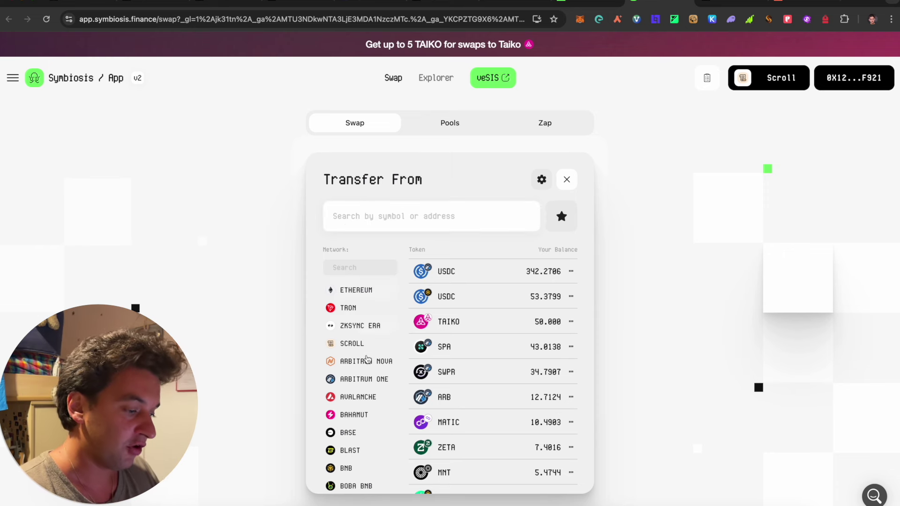
left_click(359, 381)
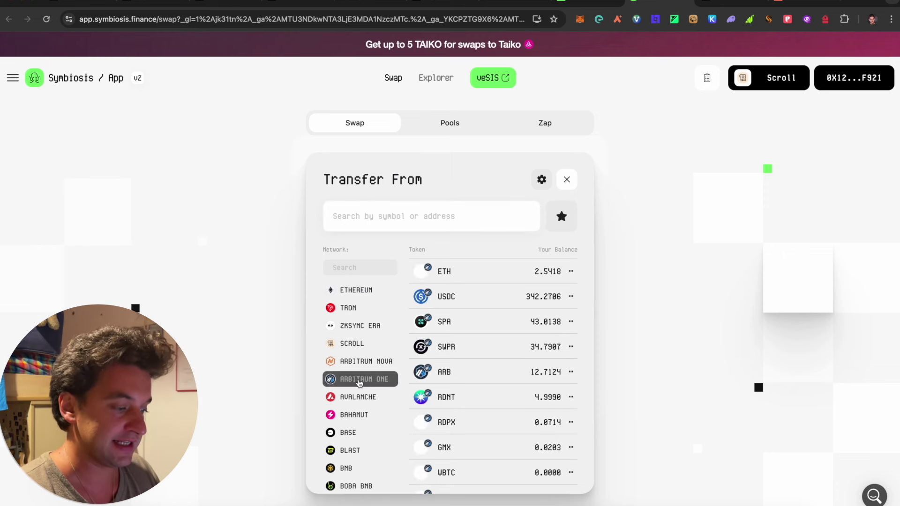
left_click(467, 280)
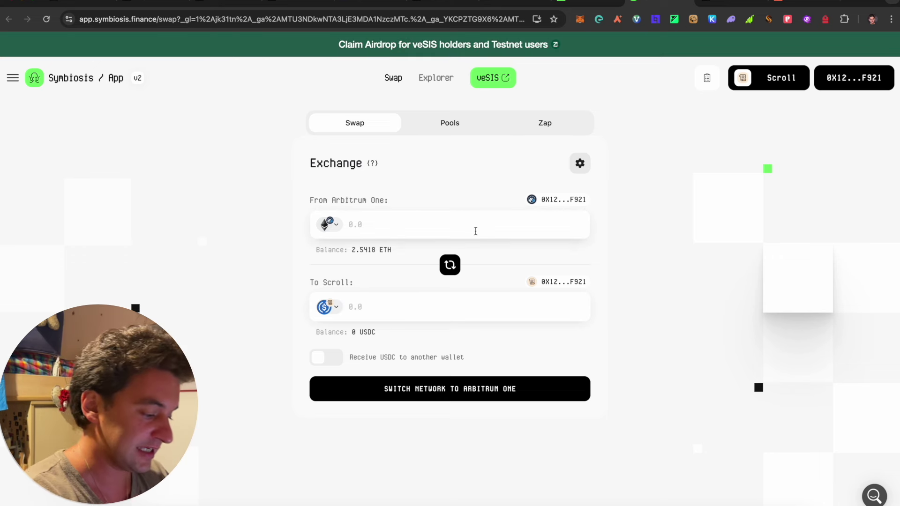
left_click(475, 231)
type("0.01")
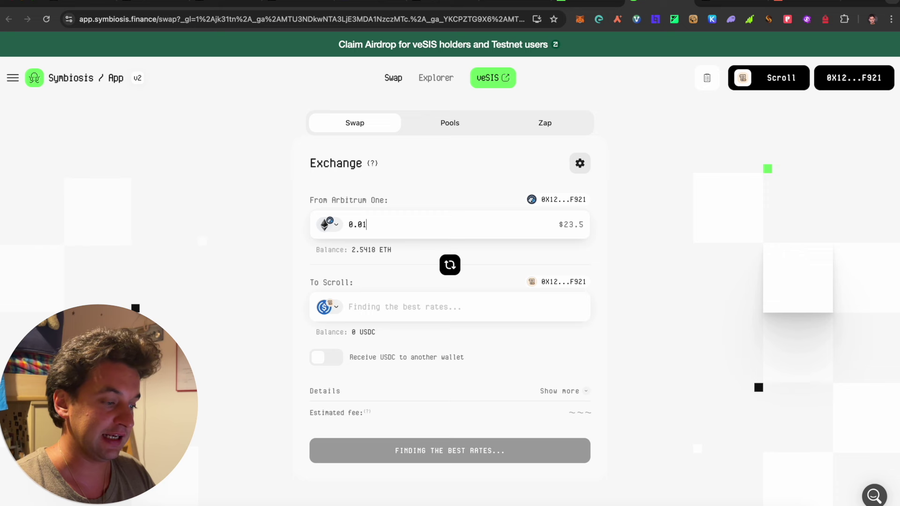
- Set ETH on Scroll as destination, flip direction, and re-enter 0.01 ETH from Scroll
left_click(327, 307)
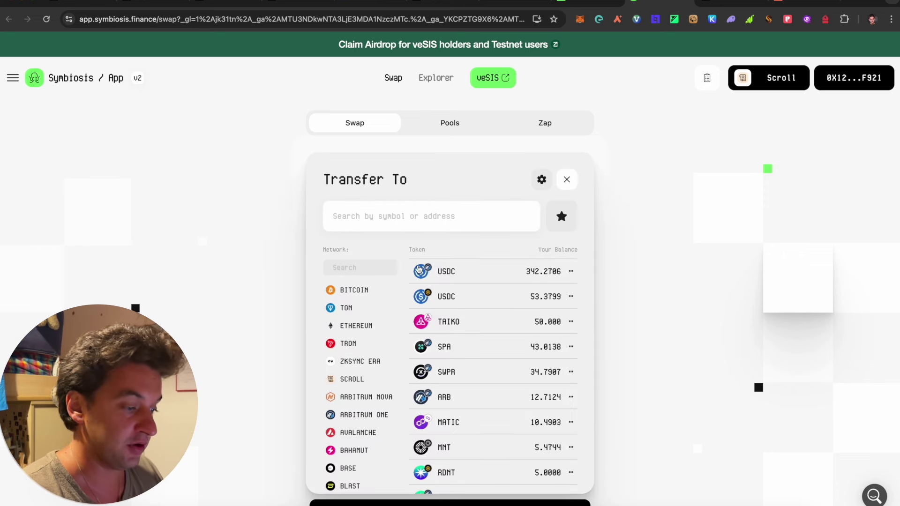
left_click(358, 381)
left_click(453, 271)
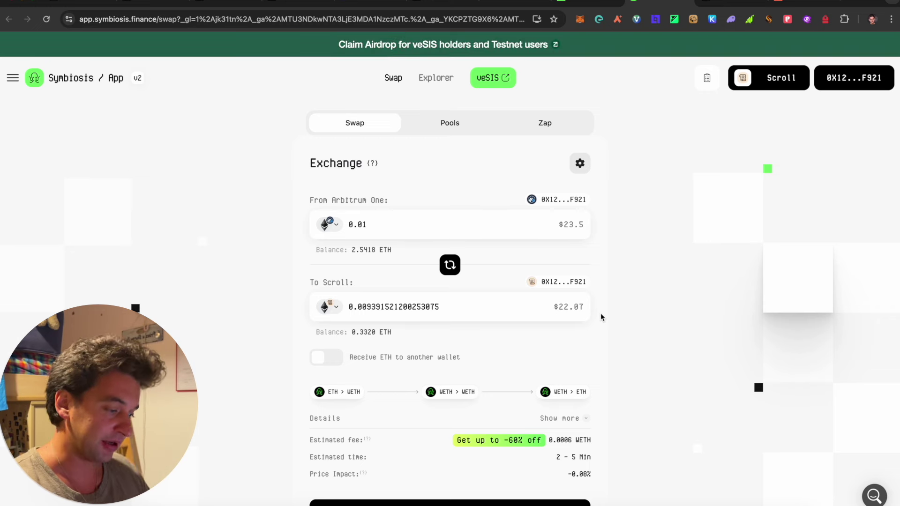
scroll(602, 317, "down", 1)
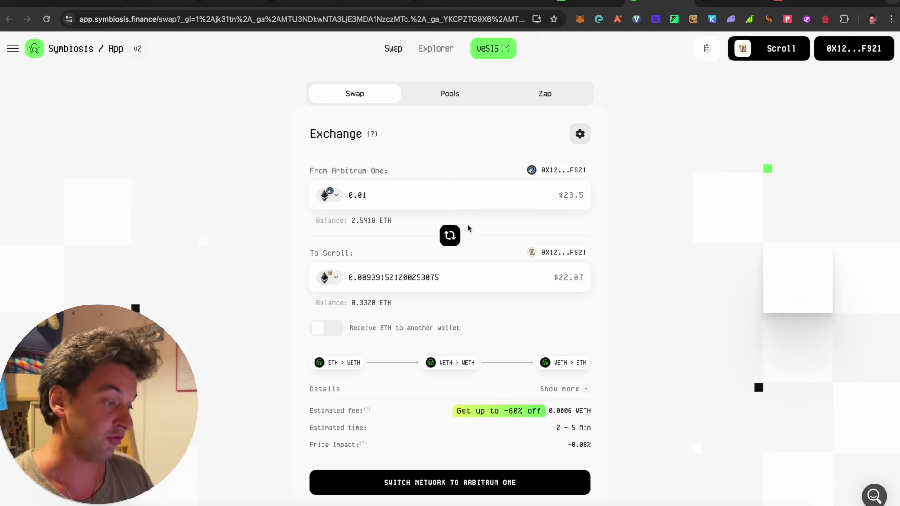
left_click(450, 235)
left_click(434, 226)
type("0.01")
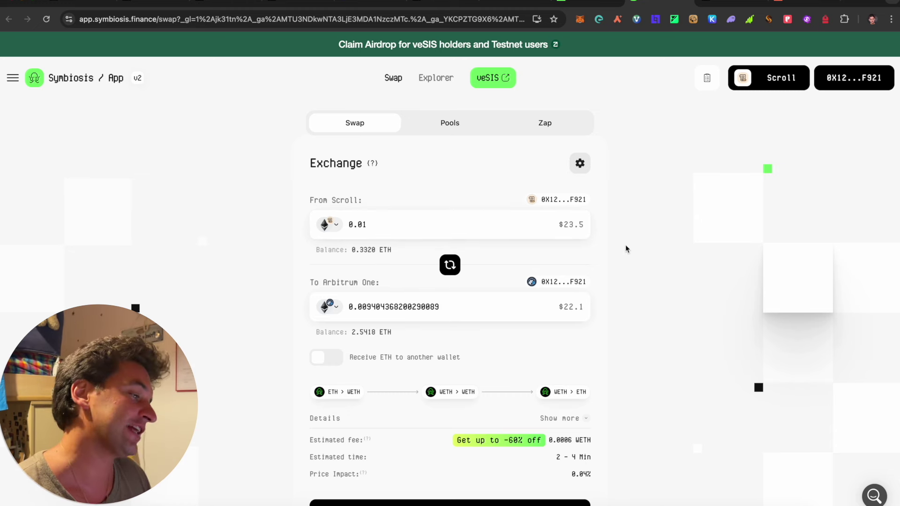
left_click(516, 7)
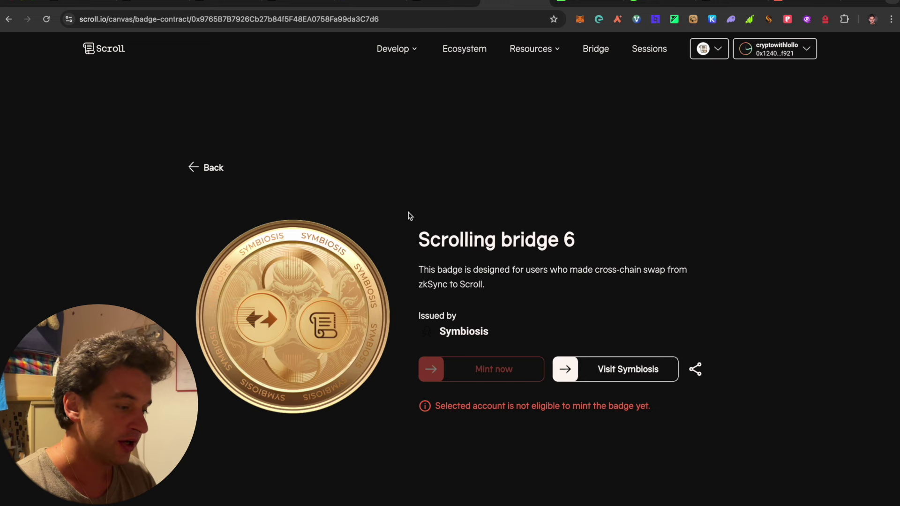
- Return to the ecosystem badges and page the carousel forward to the Symbiosis cross-chain badges
left_click(191, 168)
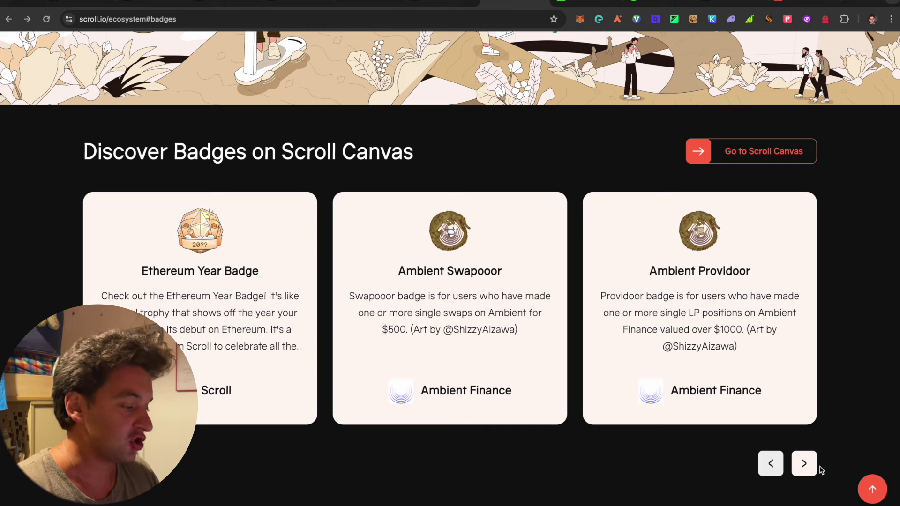
left_click(805, 464)
left_click(804, 464)
left_click(804, 464)
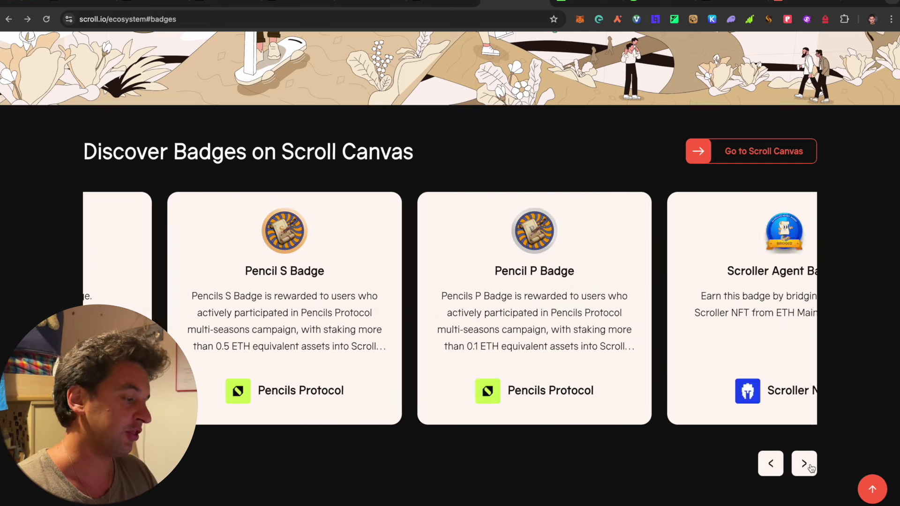
left_click(804, 464)
left_click(805, 464)
left_click(804, 464)
left_click(804, 464)
left_click(805, 464)
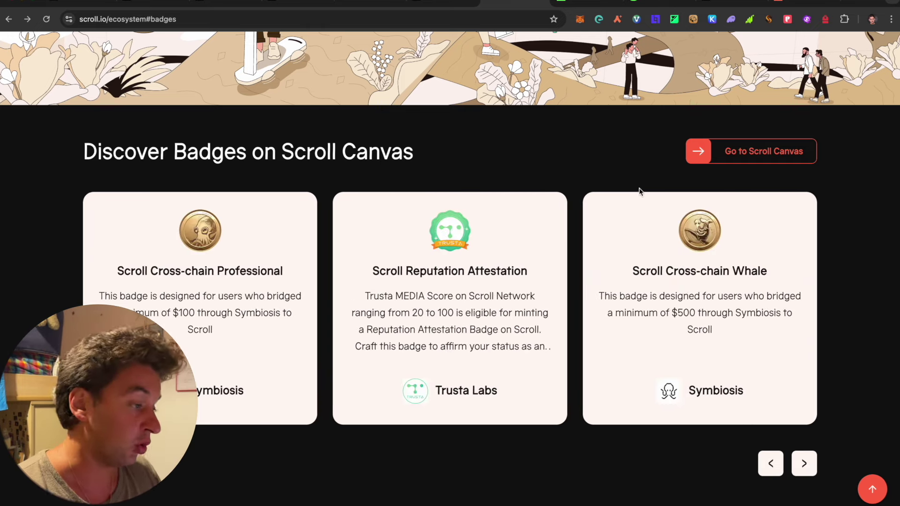
- Check the personal Scroll Canvas badge profile, then return to the 0.01 ETH Symbiosis quote
left_click(611, 4)
left_click(634, 4)
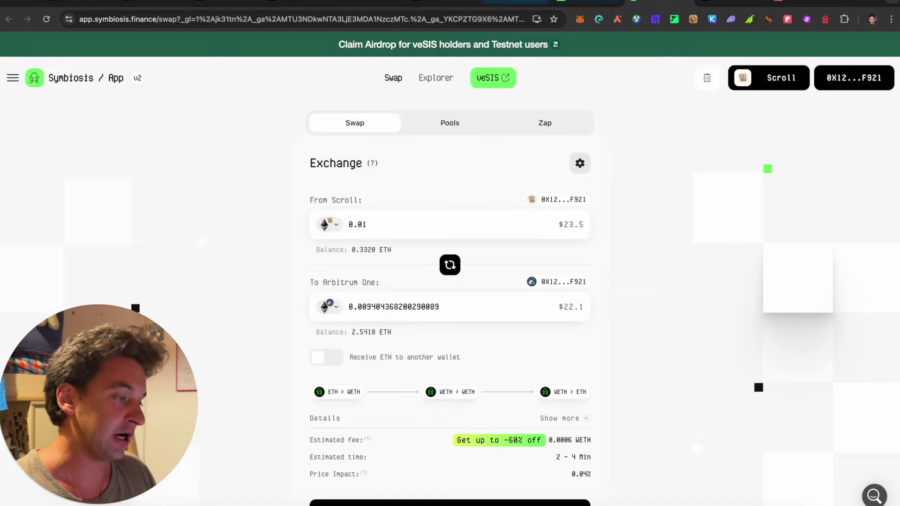
left_click(515, 3)
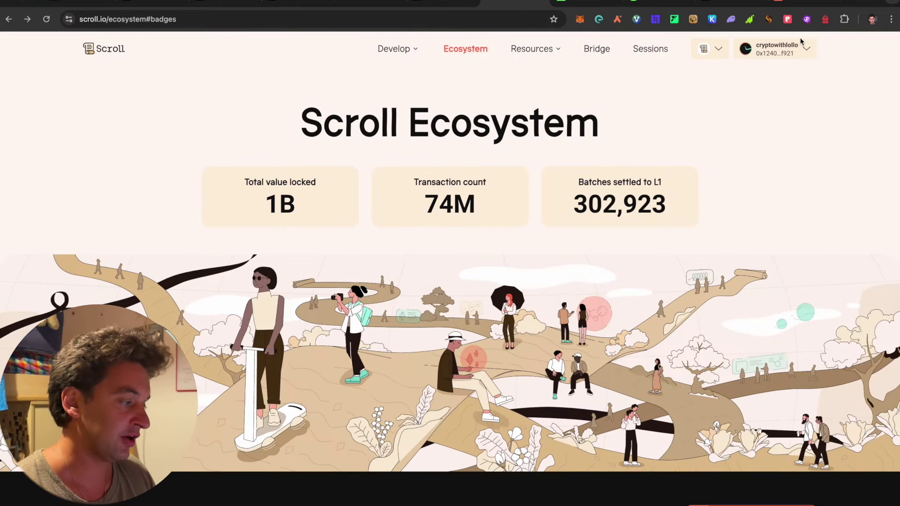
left_click(794, 53)
left_click(764, 71)
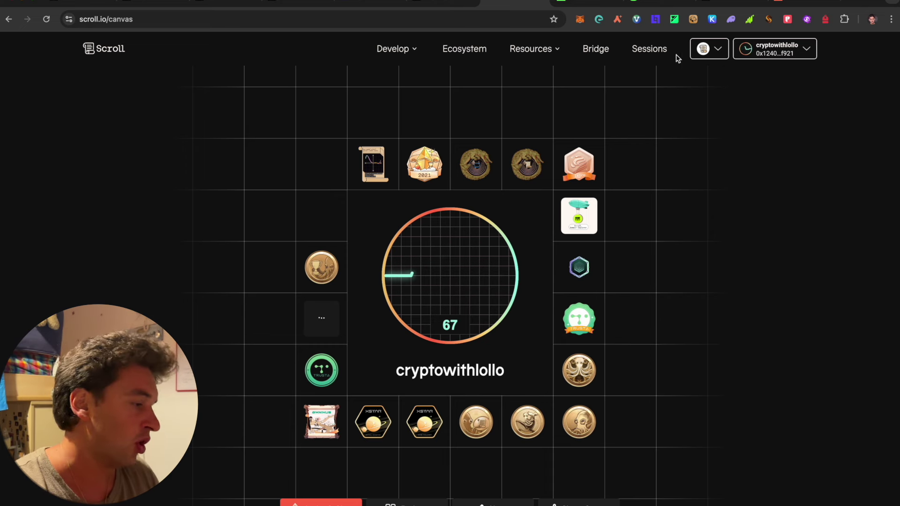
left_click(659, 3)
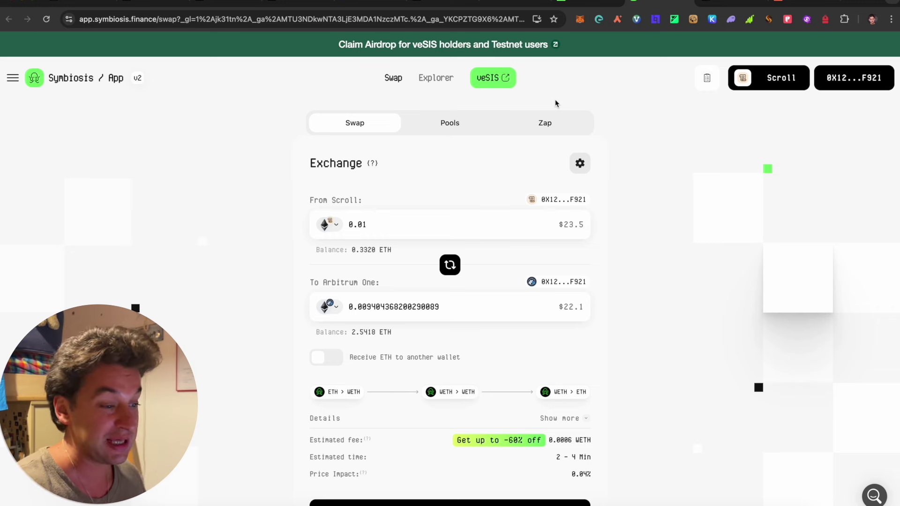
scroll(249, 147, "down", 2)
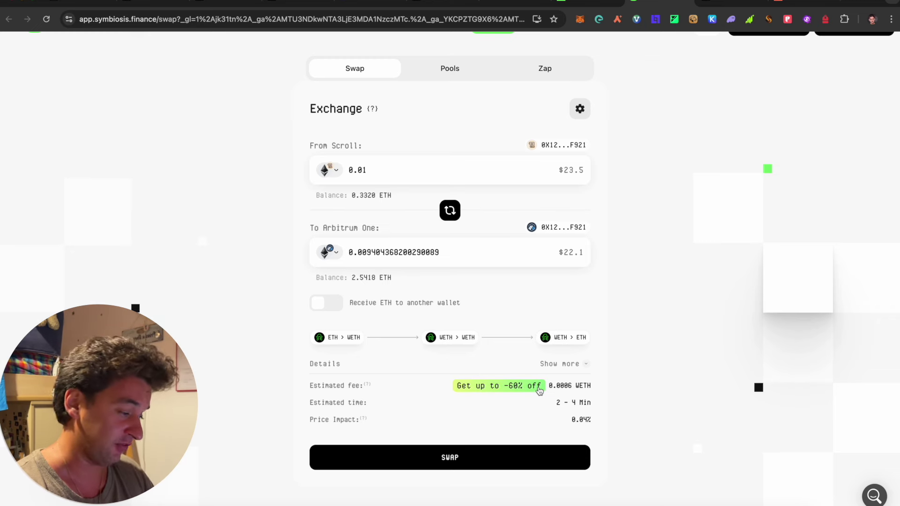
scroll(539, 390, "up", 2)
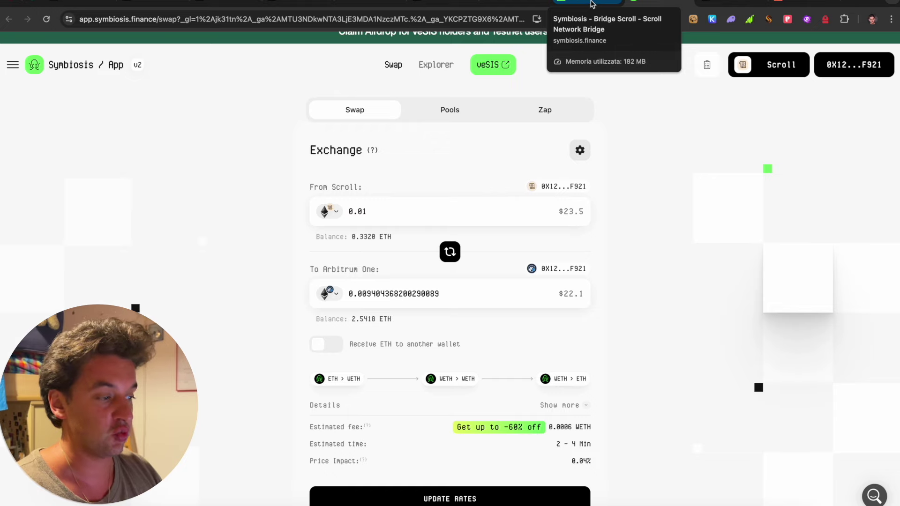
left_click(513, 5)
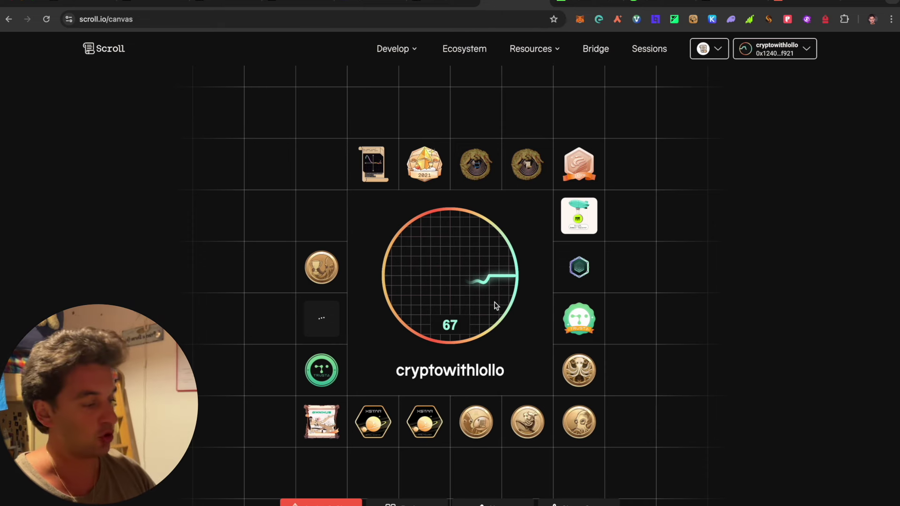
left_click(588, 5)
left_click(647, 6)
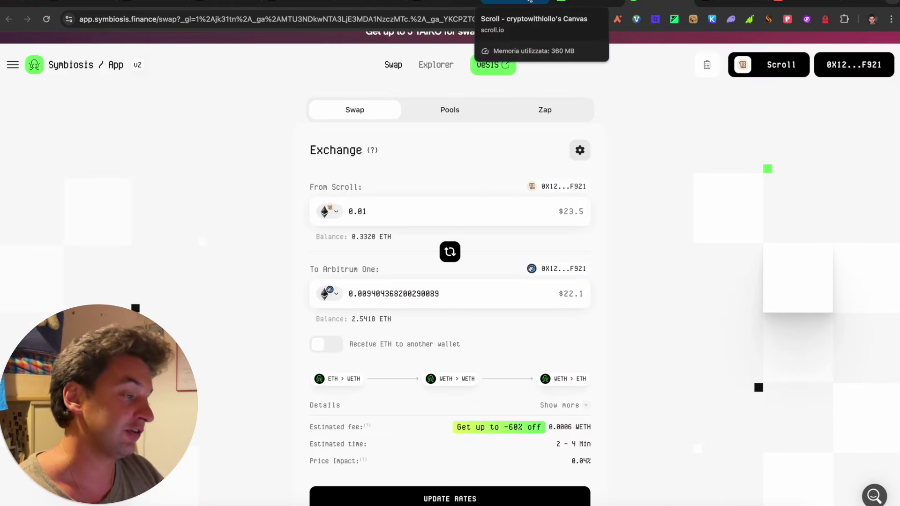
left_click(529, 1)
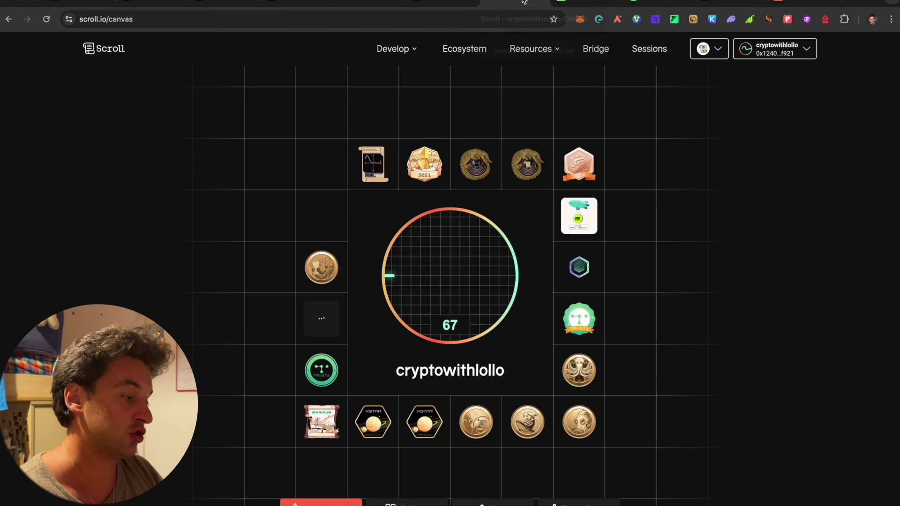
left_click(595, 2)
left_click(647, 4)
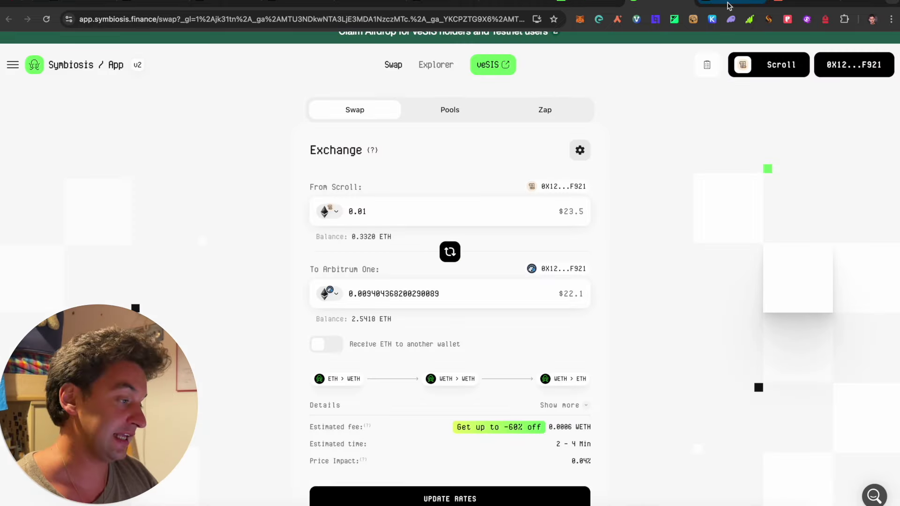
- Check the ZK Airdrop Hunter post, then dismiss DeBank's Mint Successfully dialog for badge #20963
left_click(728, 4)
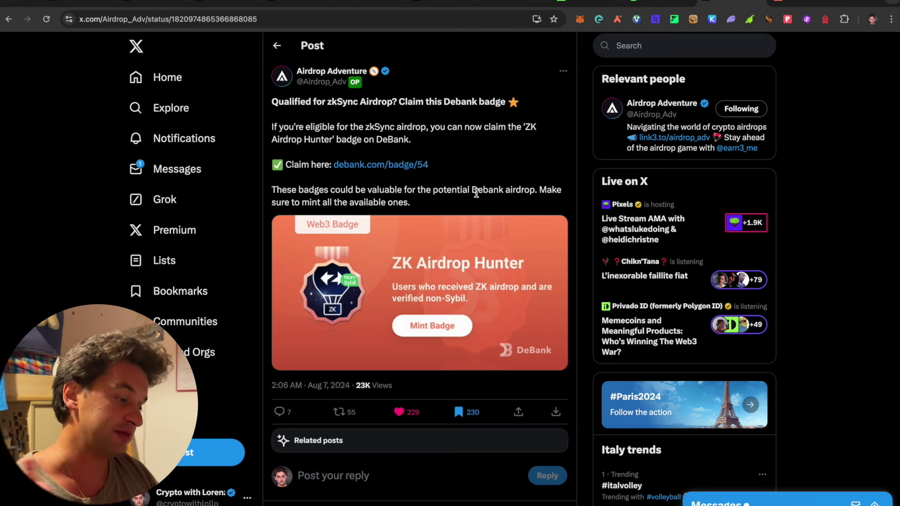
left_click(774, 4)
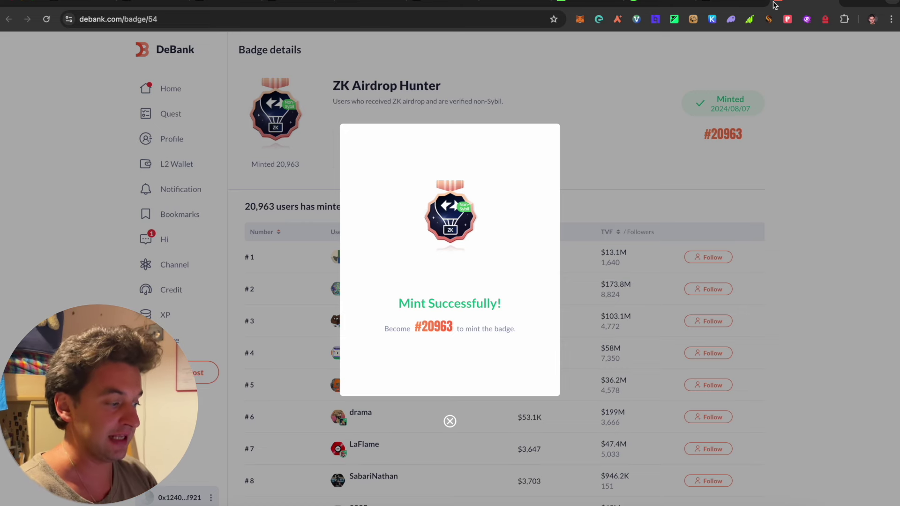
left_click(449, 421)
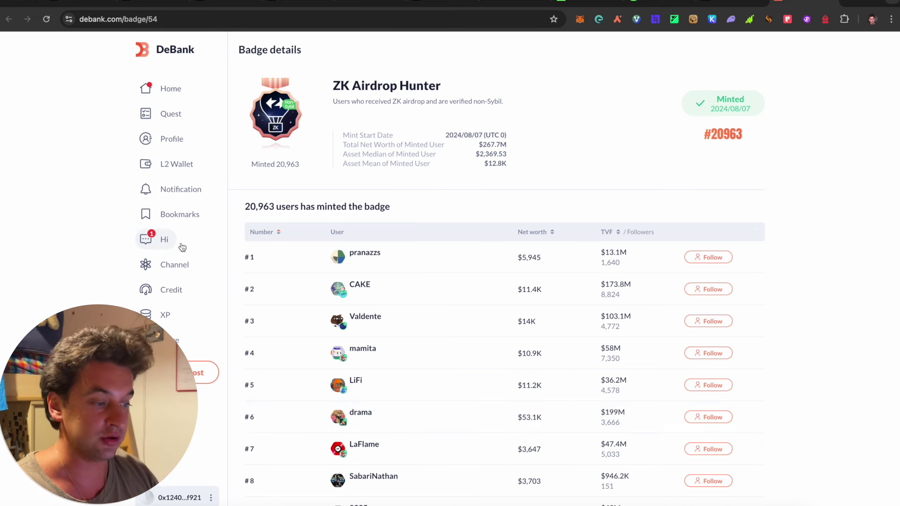
left_click(189, 293)
left_click(181, 315)
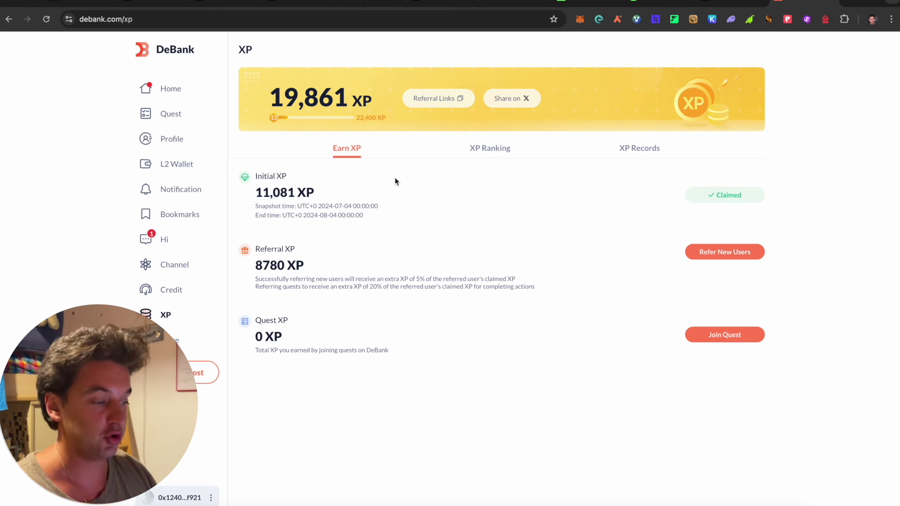
left_click_drag(468, 148, 495, 148)
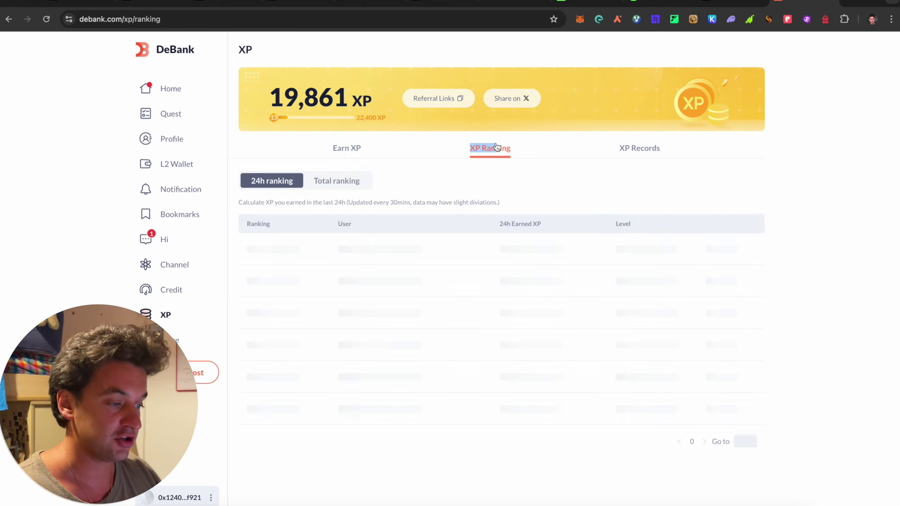
left_click(361, 148)
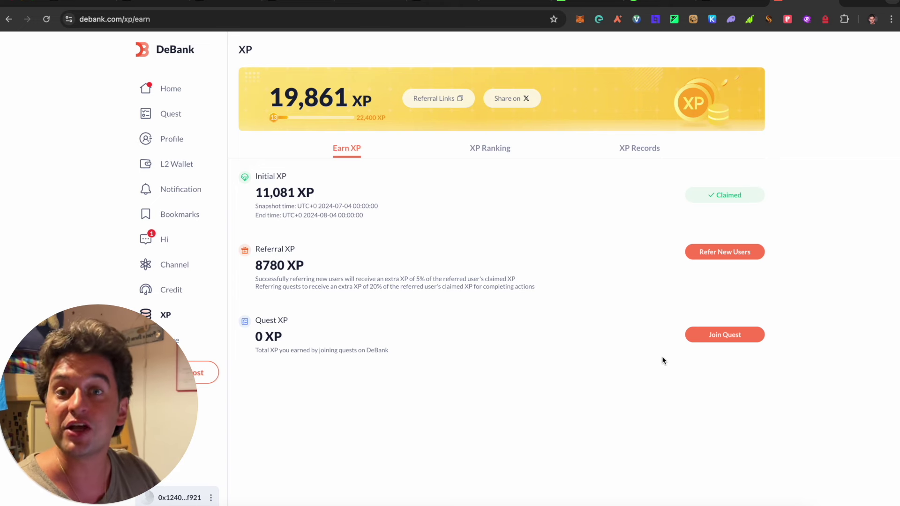
left_click(749, 252)
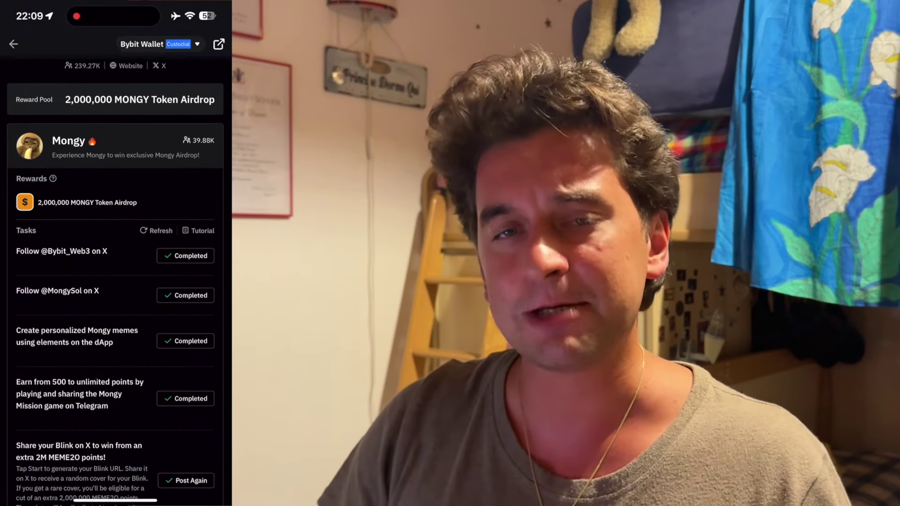
- Scroll through the Mongy Airdrop task list to confirm four tasks show Completed
scroll(116, 281, "down", 2)
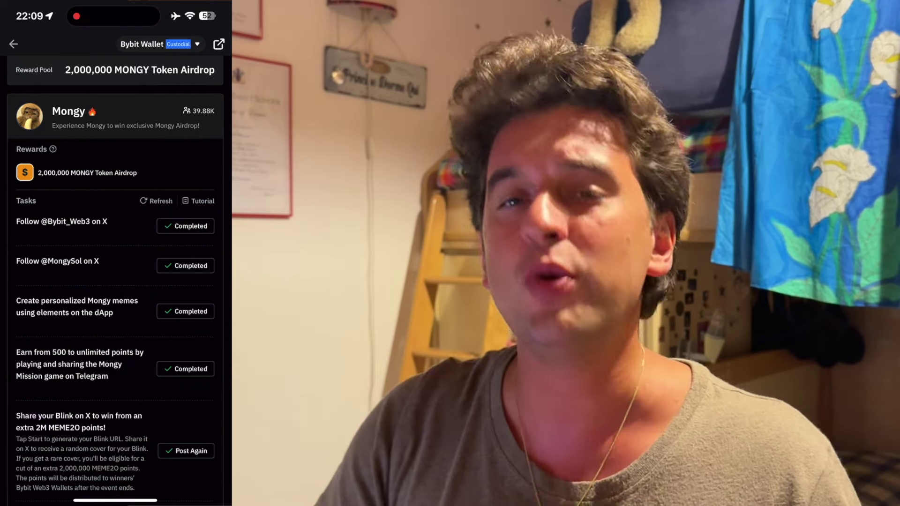
scroll(115, 281, "down", 1)
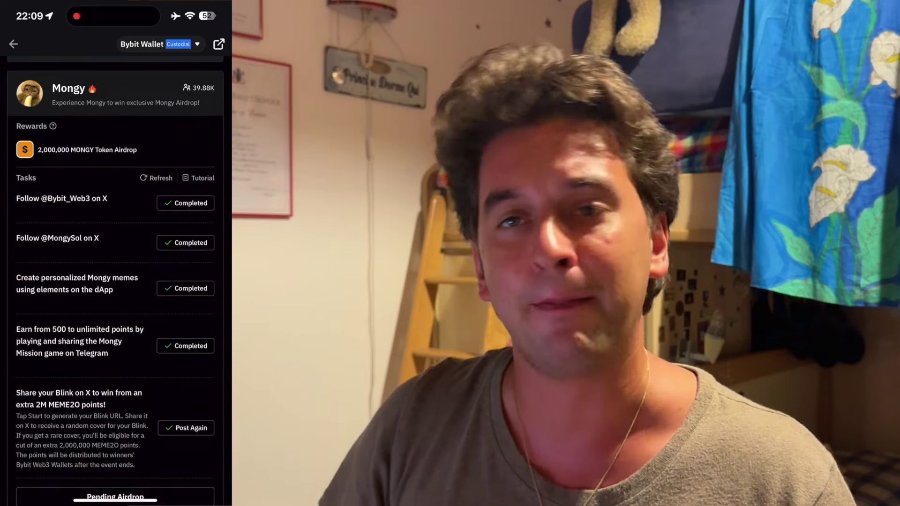
scroll(116, 281, "down", 1)
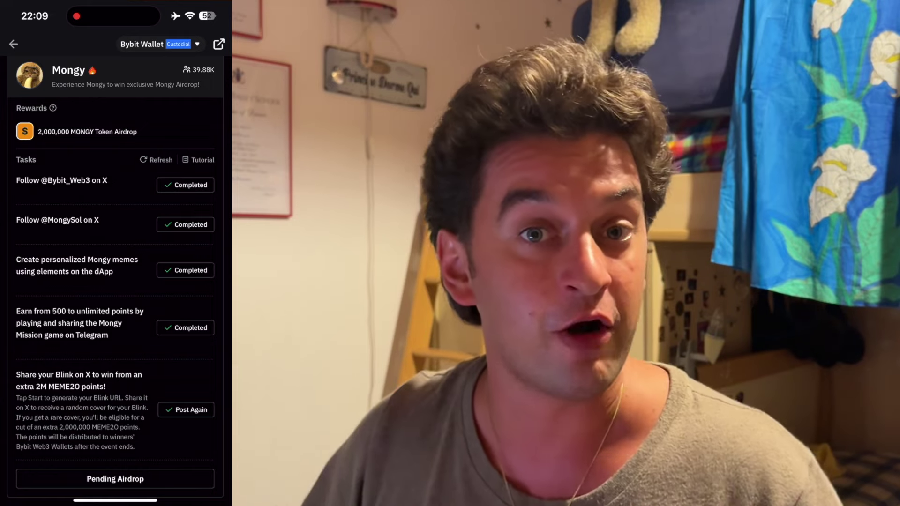
scroll(116, 281, "up", 2)
scroll(116, 281, "down", 2)
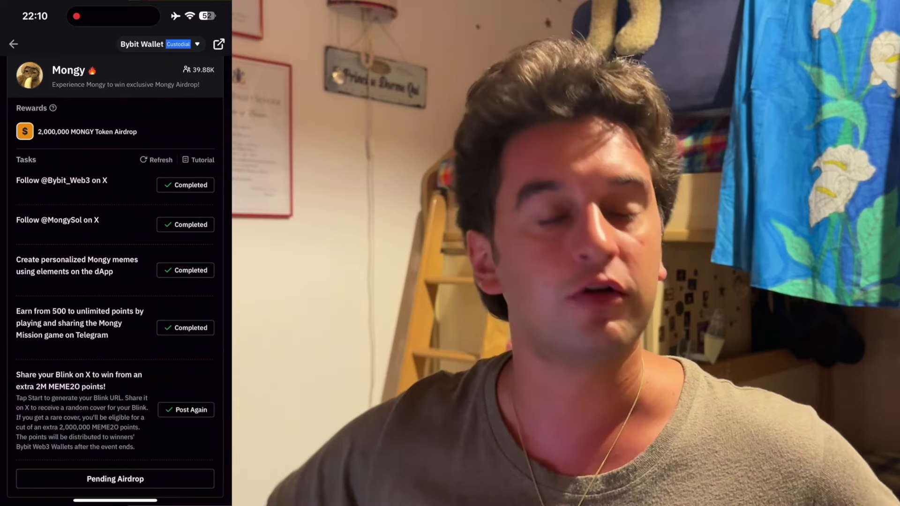
scroll(116, 281, "up", 3)
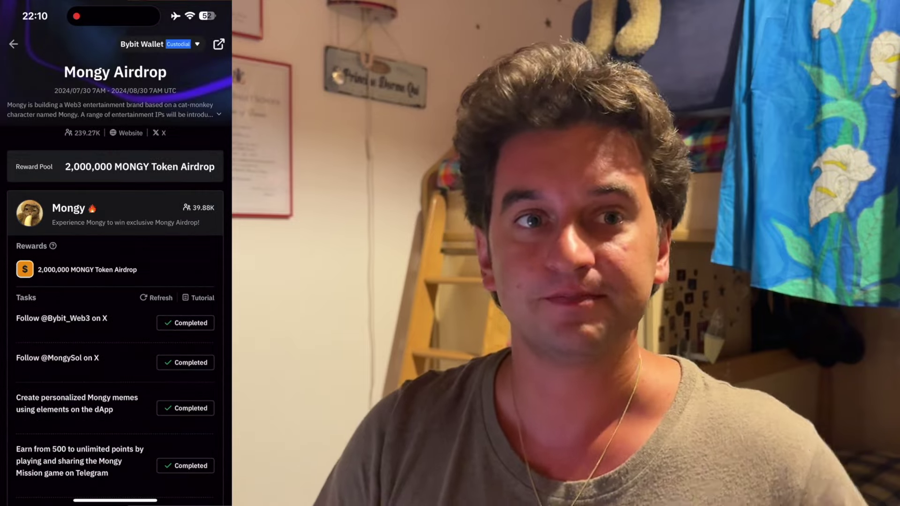
scroll(116, 282, "down", 2)
scroll(116, 281, "up", 2)
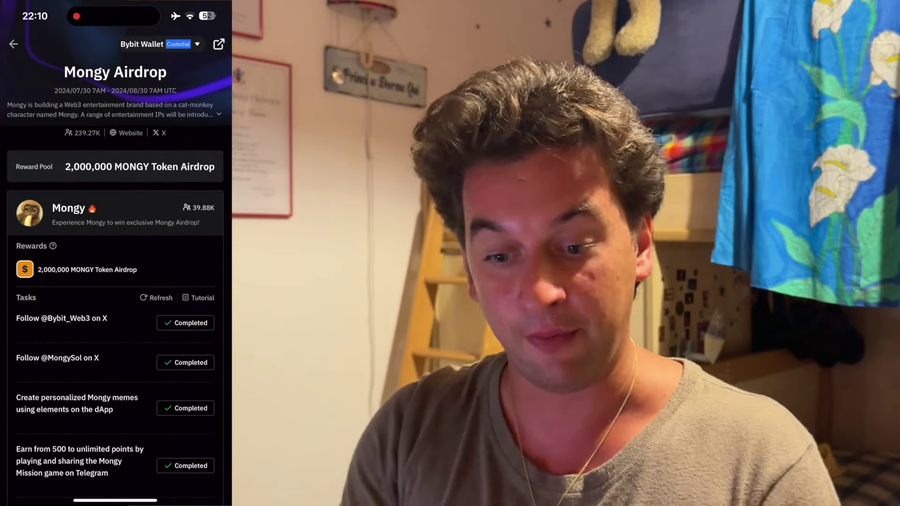